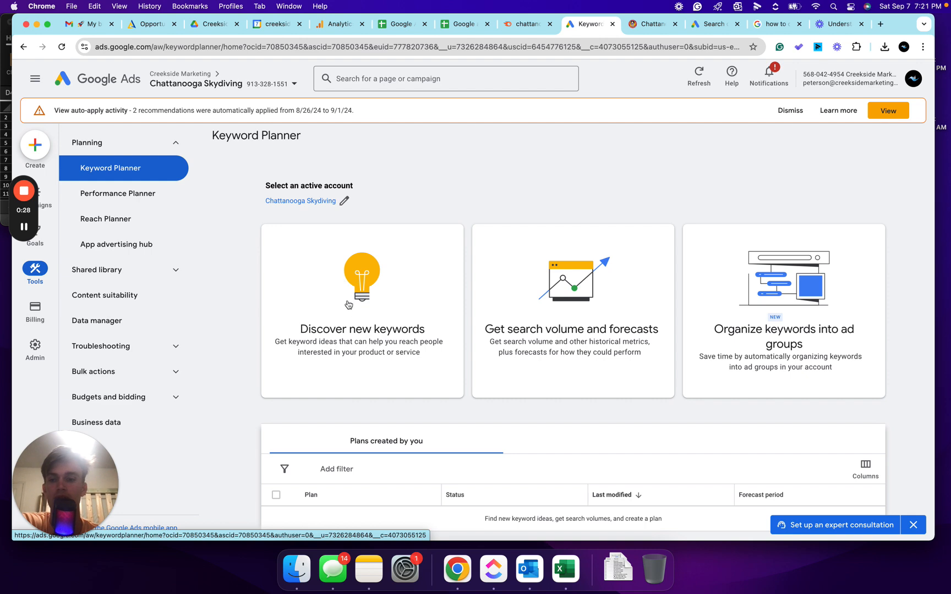
- Open the Discover new keywords tool
left_click(312, 298)
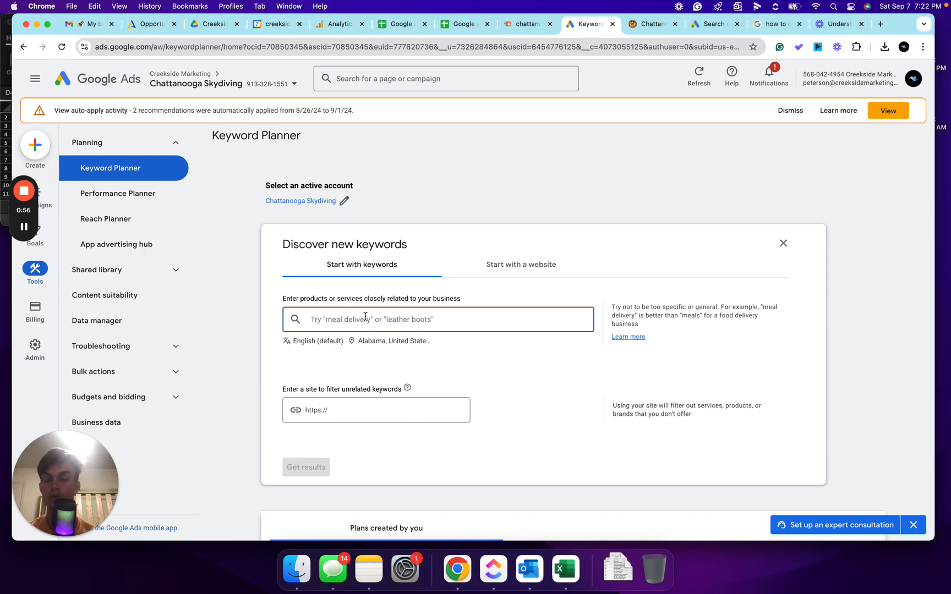
- Try clearing all targeted locations and searching locations for franklin
left_click(378, 341)
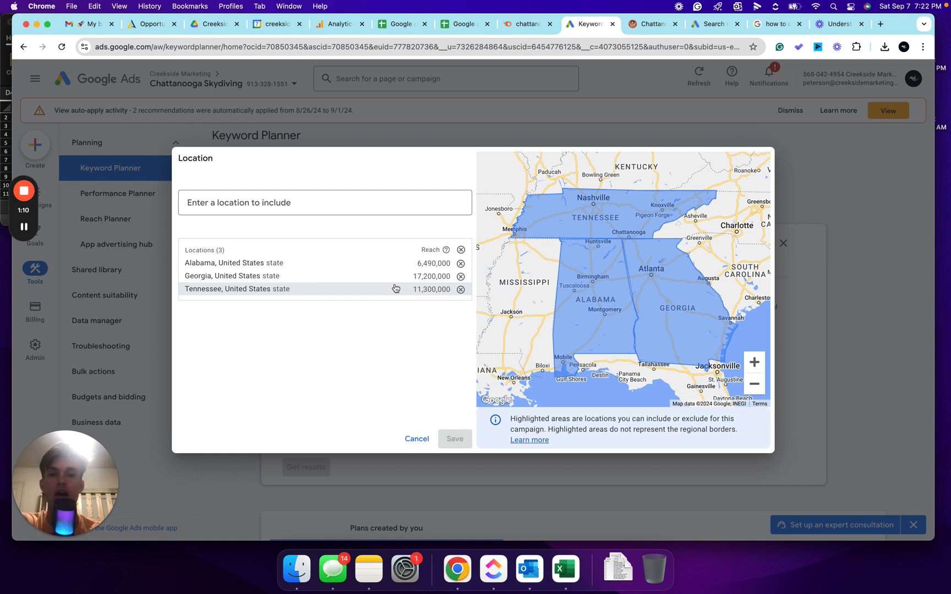
left_click(460, 251)
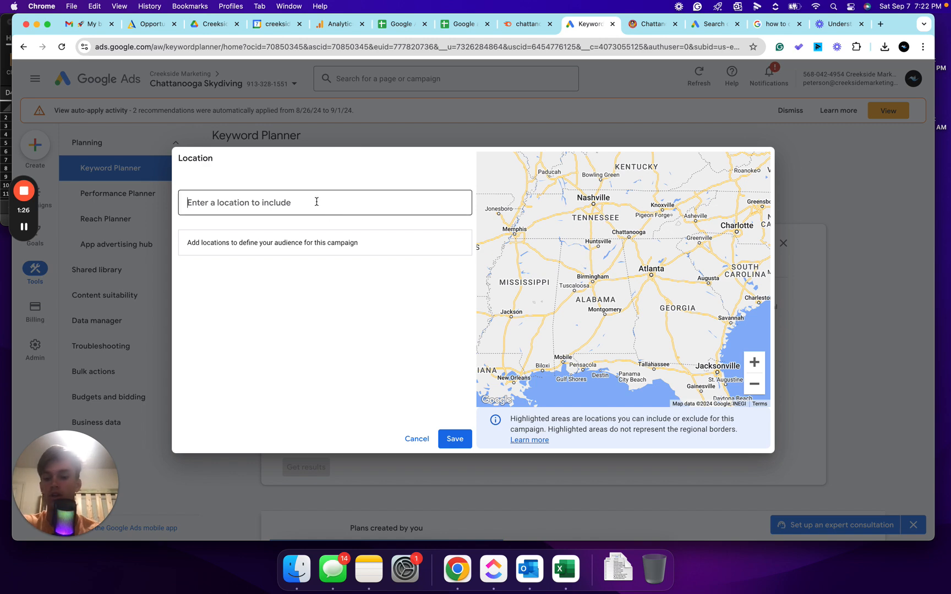
type("franklin")
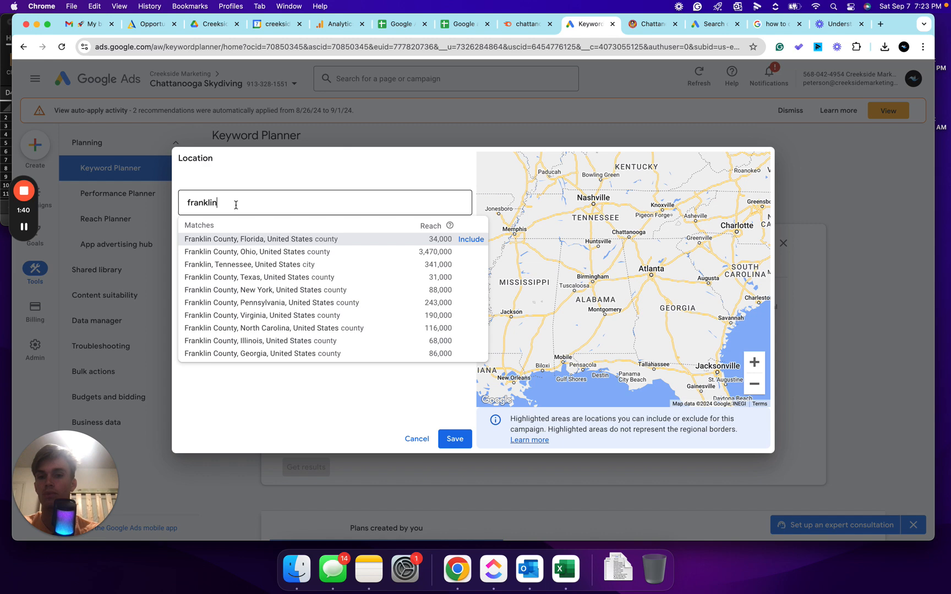
key("BackSpace")
key("BackSpace")
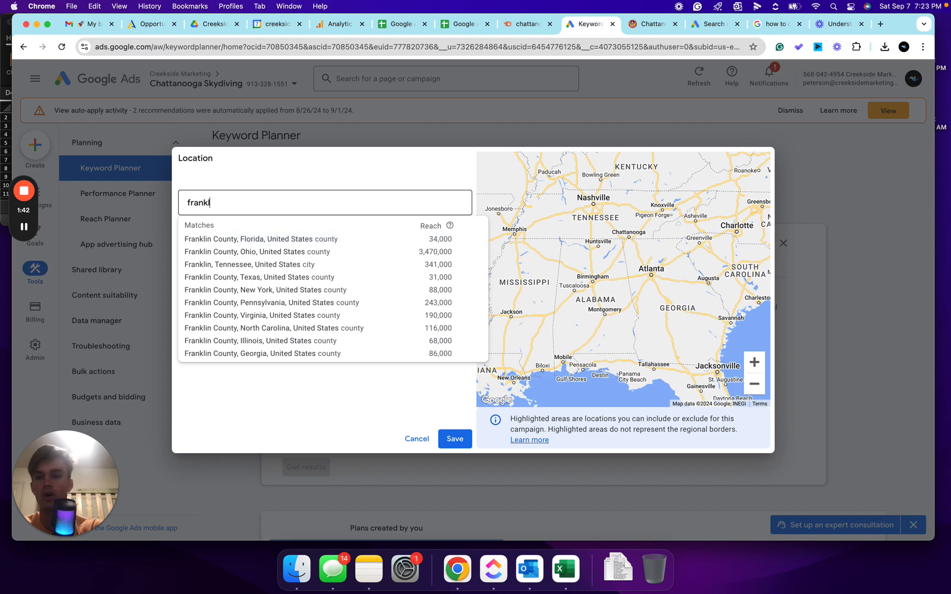
key("BackSpace")
key("BackSpace")
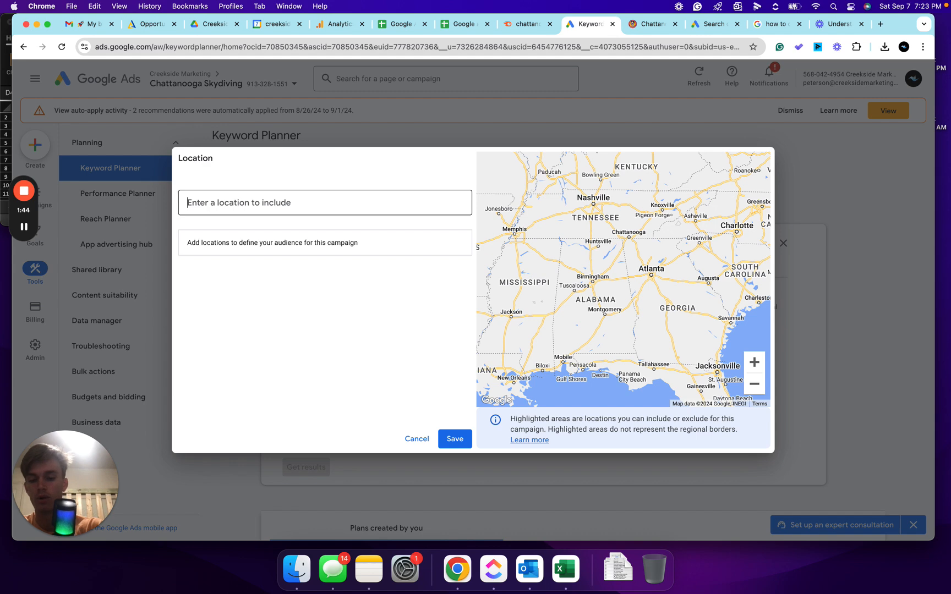
- Try including the Nashville TN region instead, remove it, and cancel the location changes
type("nashville")
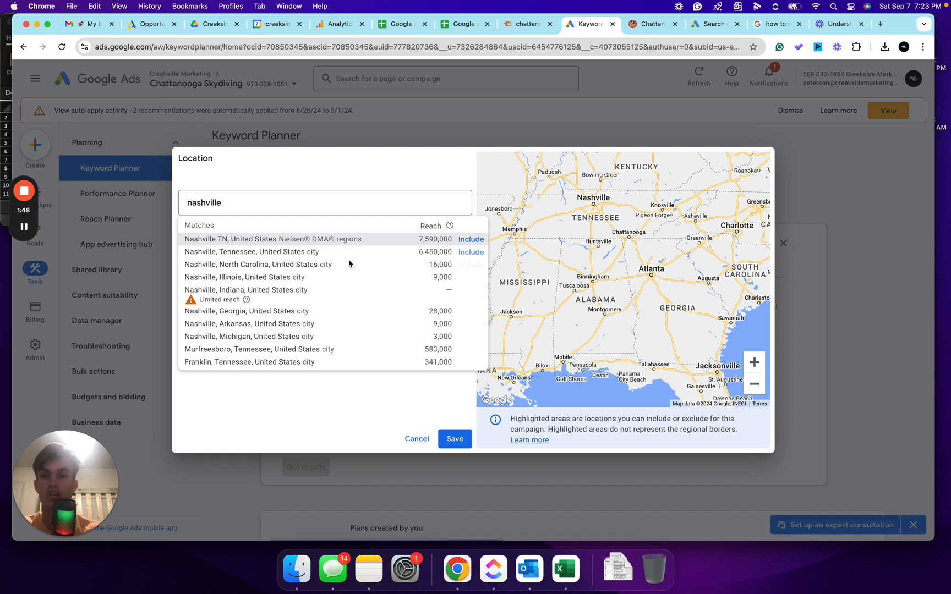
left_click(465, 239)
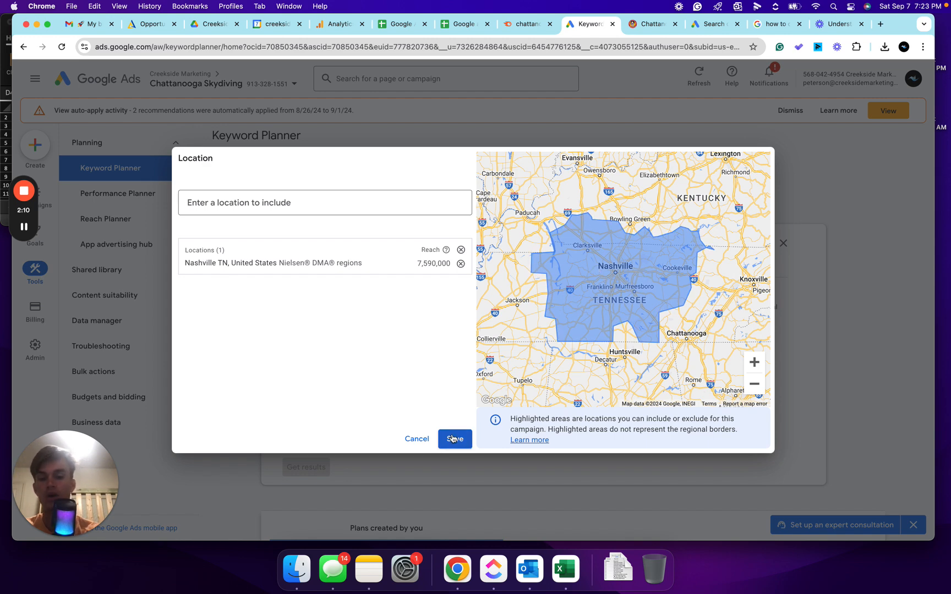
left_click(461, 263)
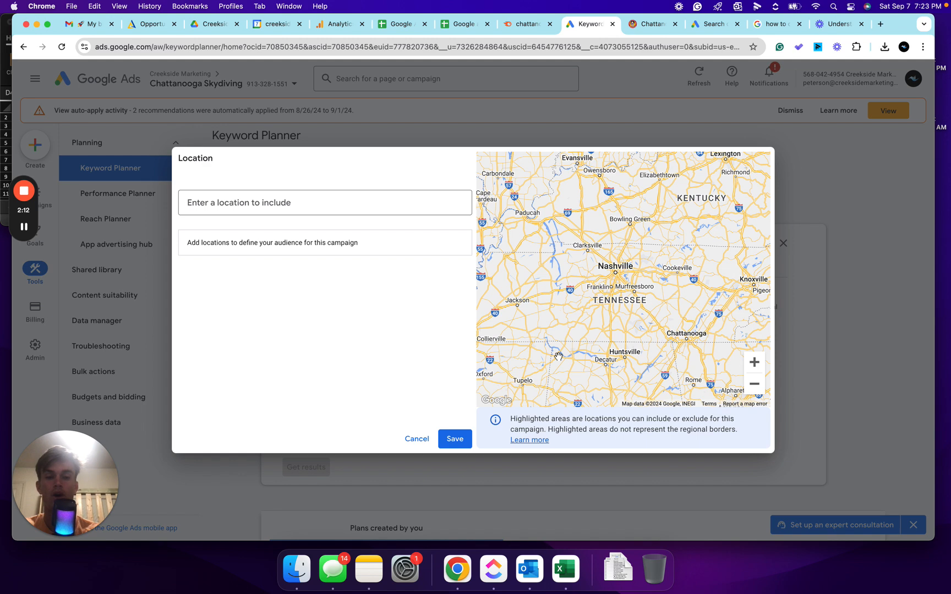
left_click(306, 203)
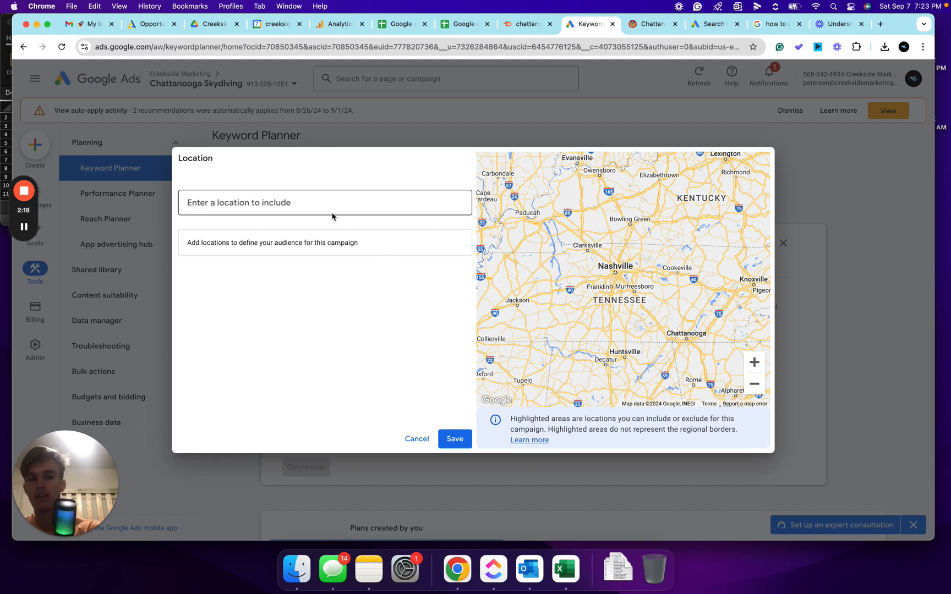
type("te")
left_click(416, 439)
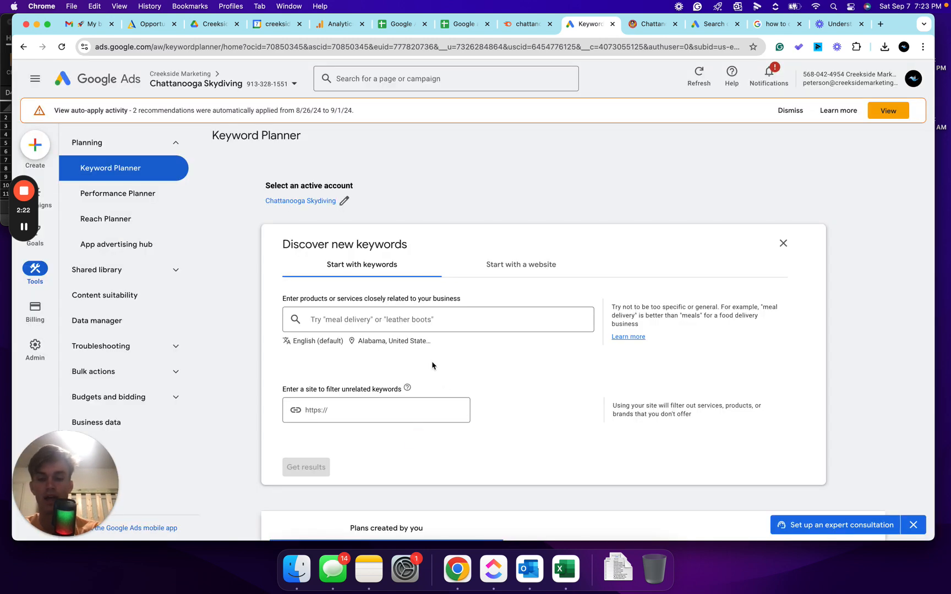
- Get keyword ideas for skydiving
scroll(341, 452, "down", 2)
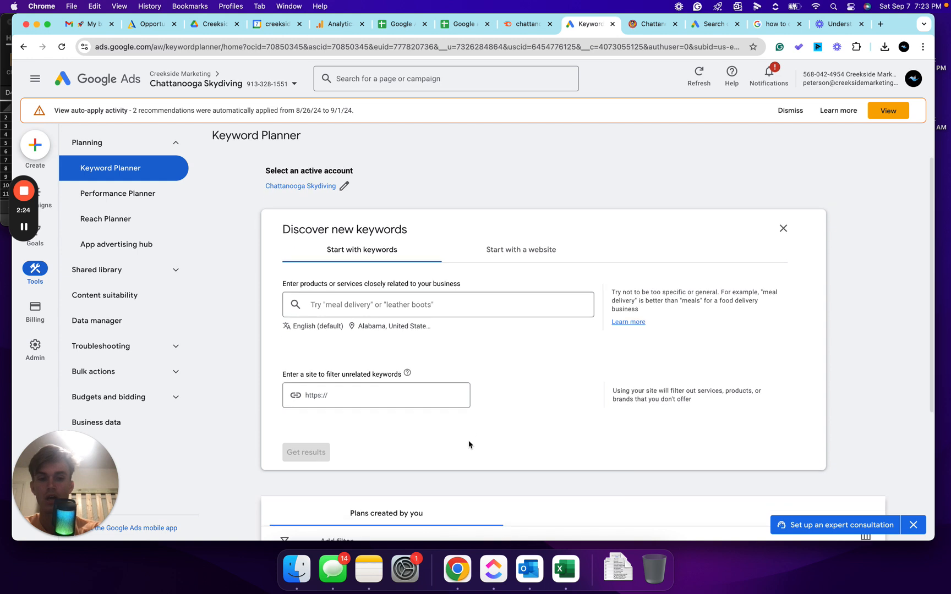
left_click(380, 286)
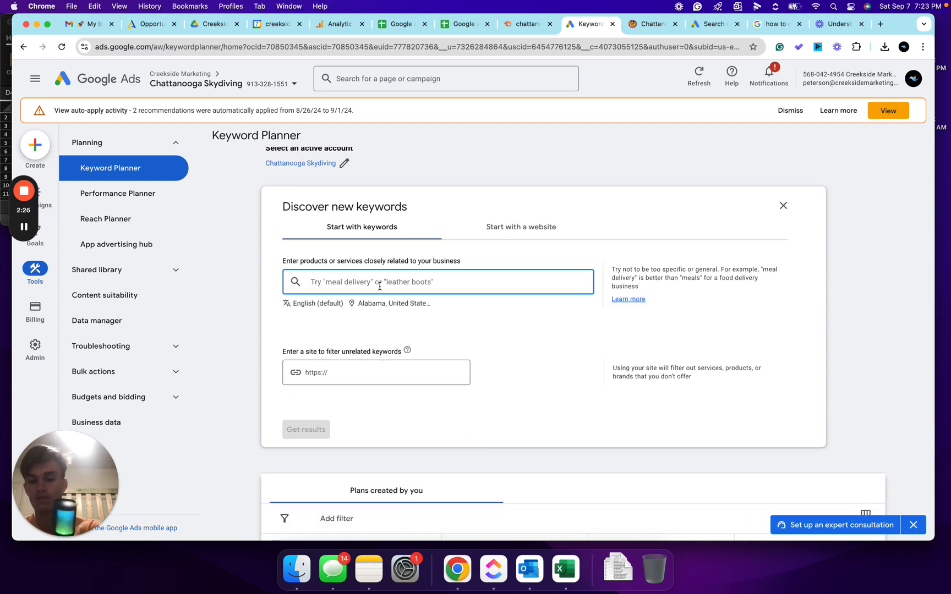
type("sky")
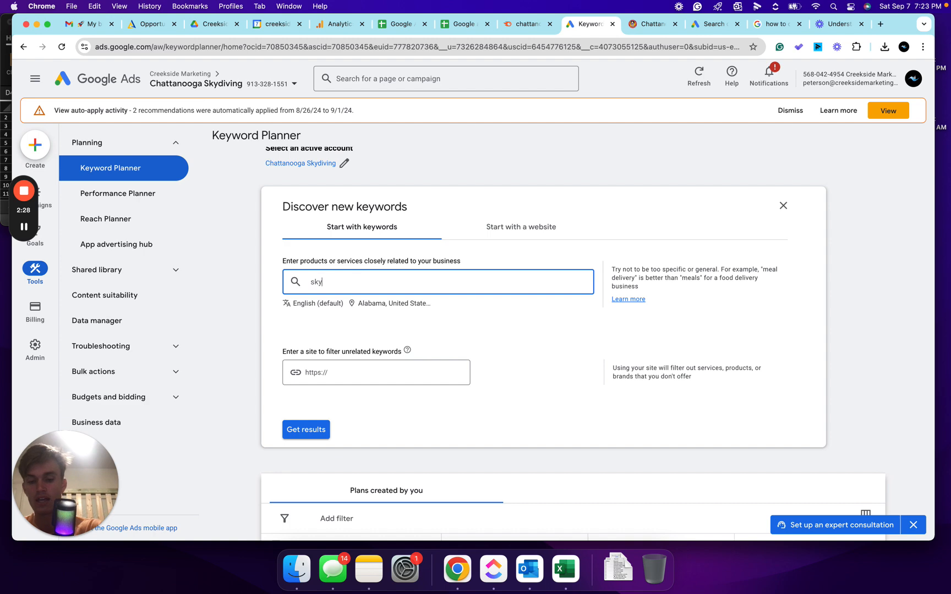
type("diving")
left_click(315, 430)
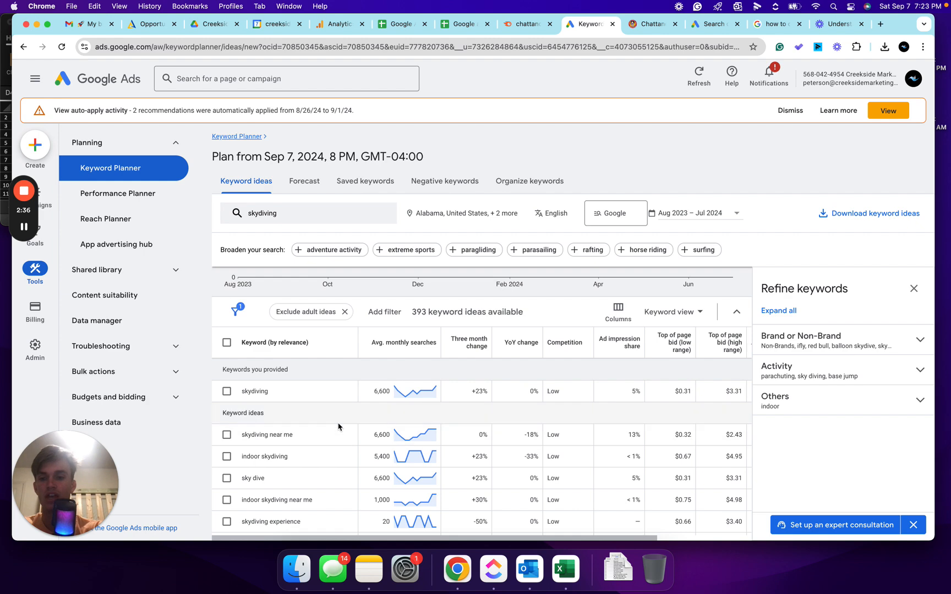
- Sort the keyword ideas by average monthly searches and browse through the list
left_click(392, 346)
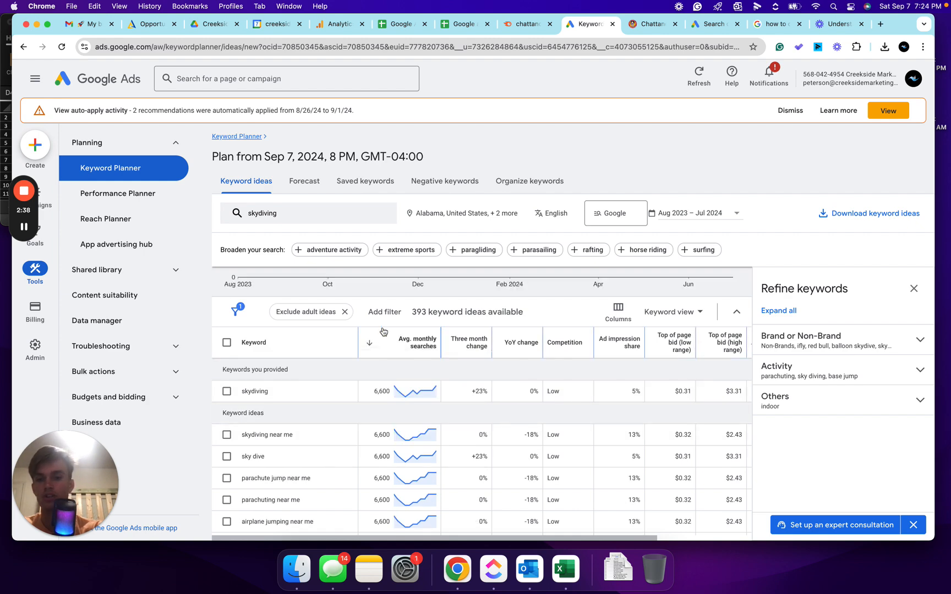
scroll(358, 369, "down", 5)
scroll(358, 368, "down", 5)
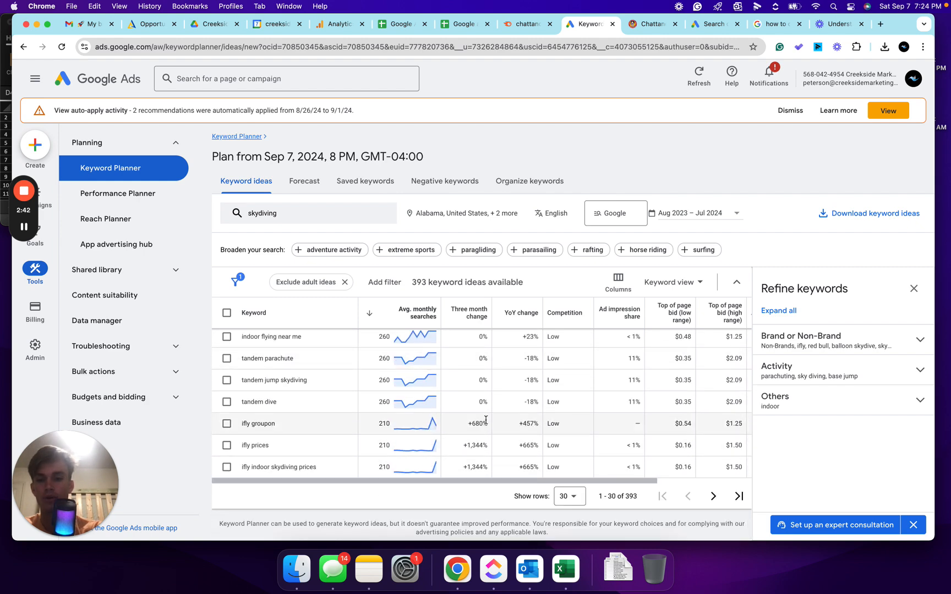
scroll(486, 420, "up", 3)
scroll(486, 420, "down", 2)
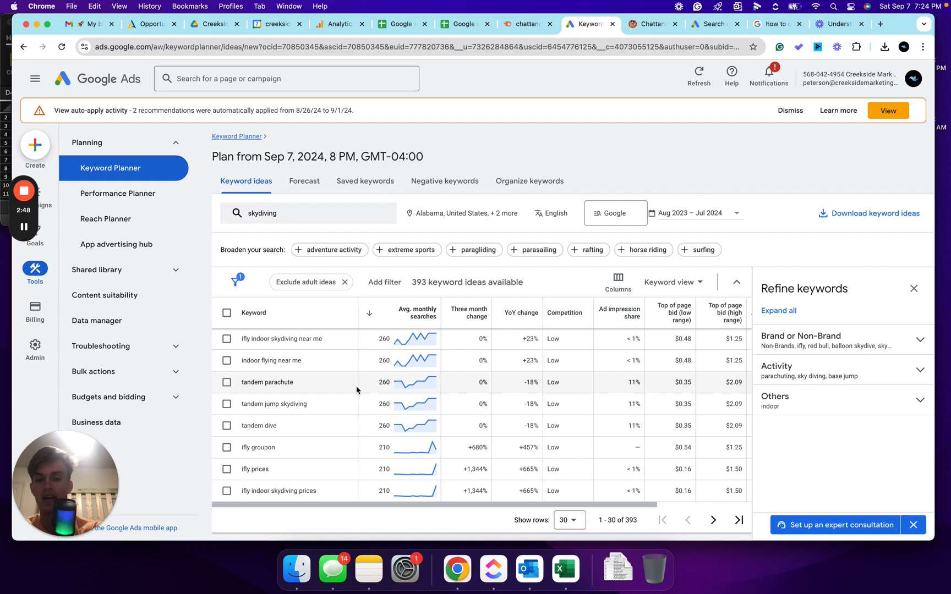
scroll(357, 389, "up", 1)
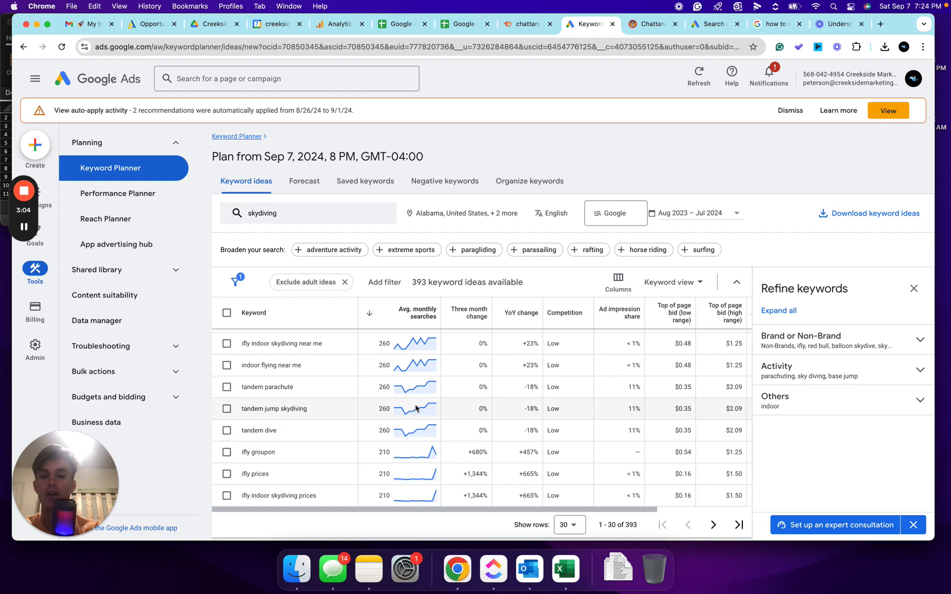
mouse_move(382, 388)
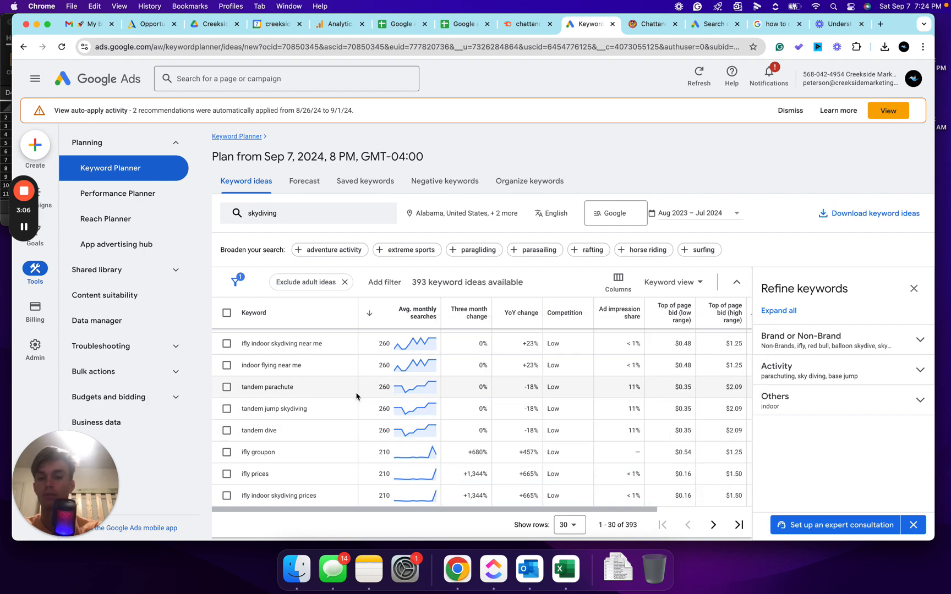
scroll(341, 412, "up", 2)
scroll(347, 410, "up", 3)
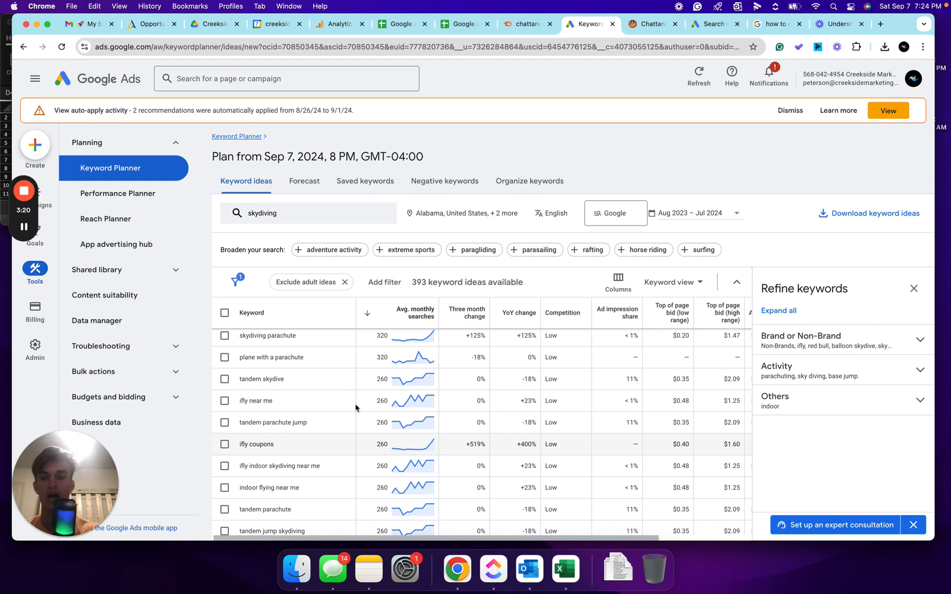
scroll(307, 363, "up", 5)
scroll(308, 369, "up", 4)
scroll(321, 390, "up", 3)
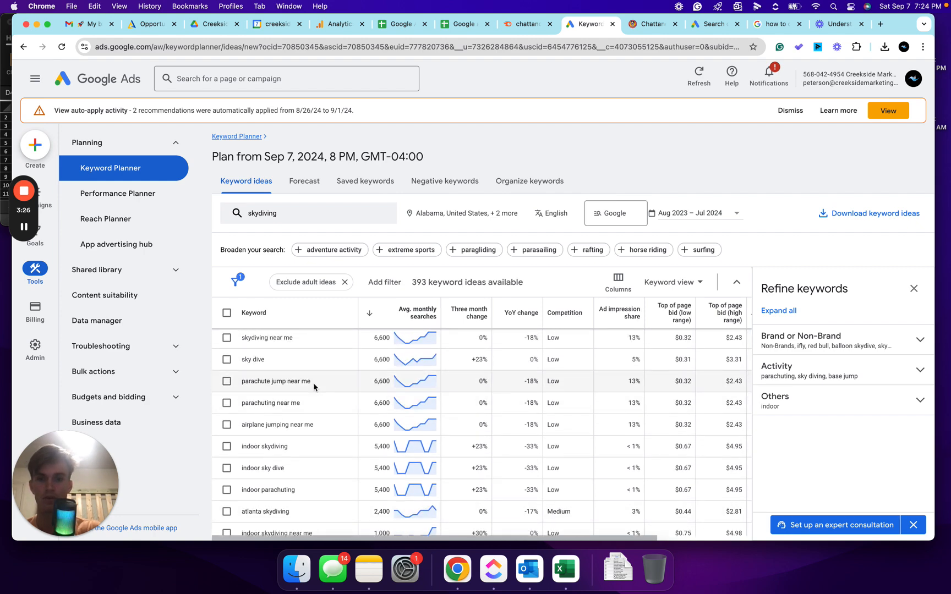
scroll(314, 387, "up", 3)
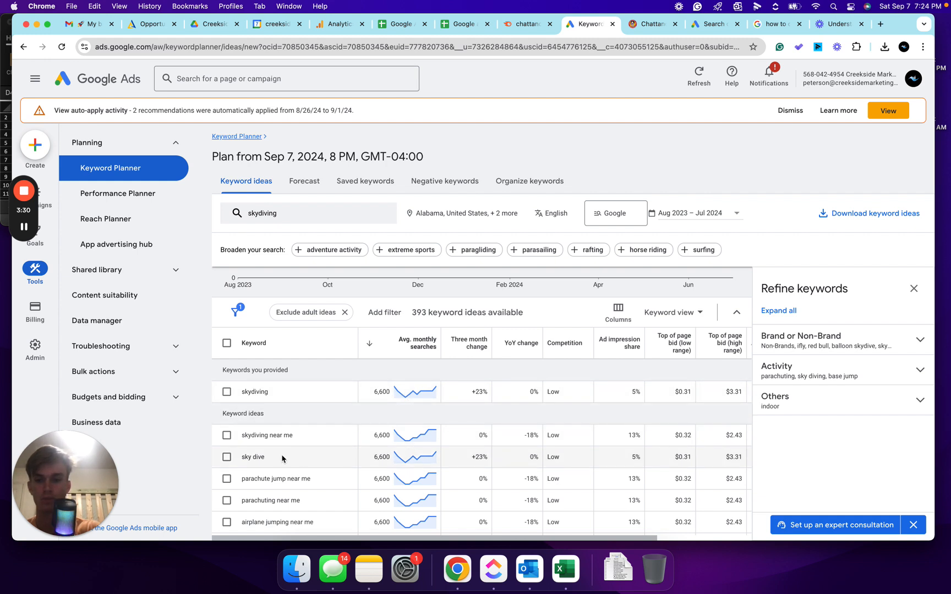
scroll(306, 469, "down", 2)
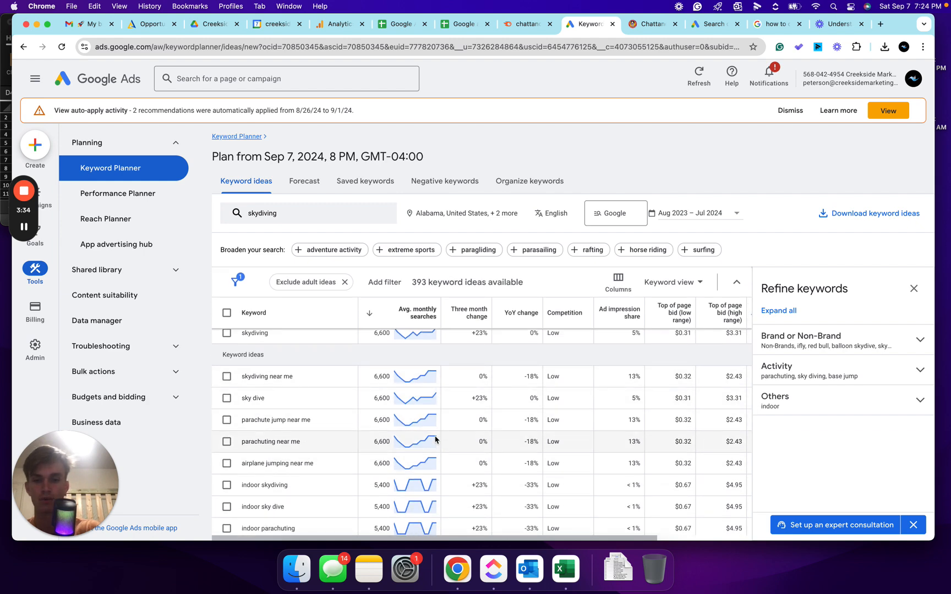
- Copy the keyword parachute jump near me from the results and get keyword ideas for it
left_click_drag(317, 423, 289, 421)
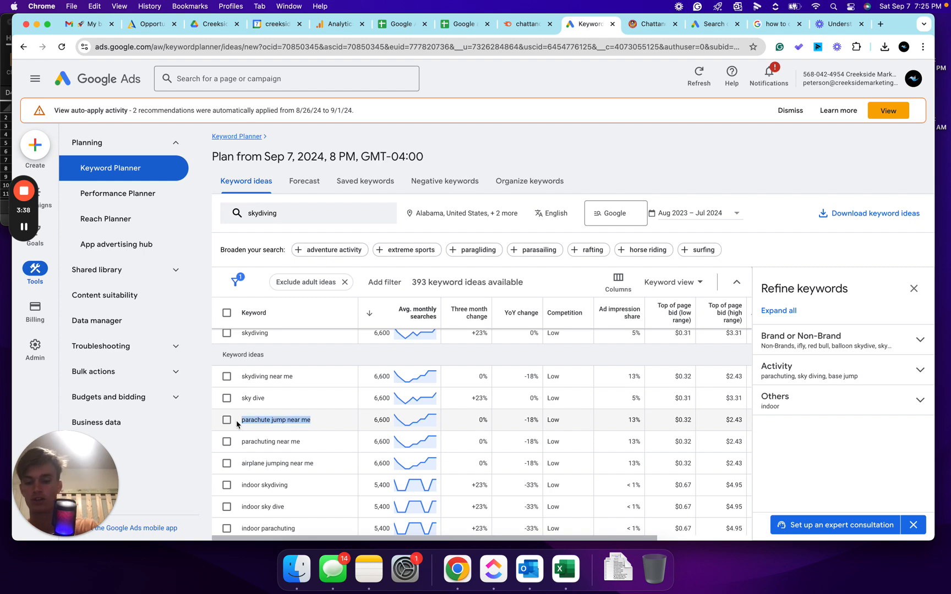
left_click(290, 215)
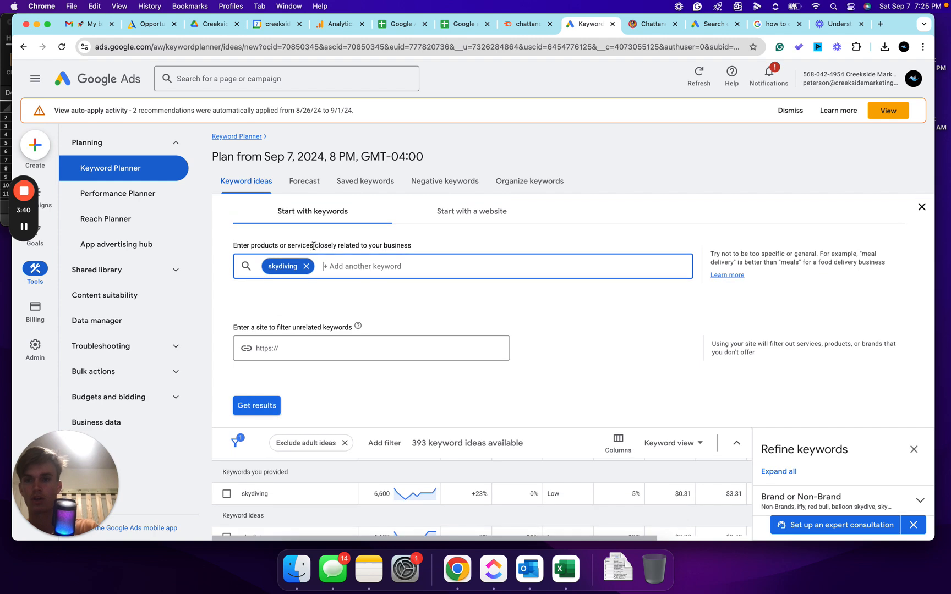
left_click(306, 267)
type("parachute jump near me")
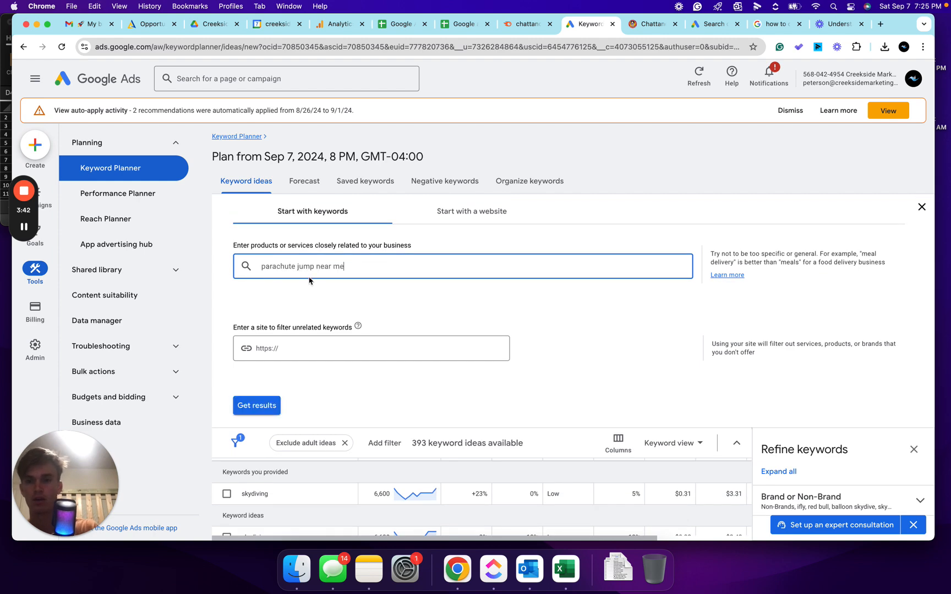
left_click(256, 407)
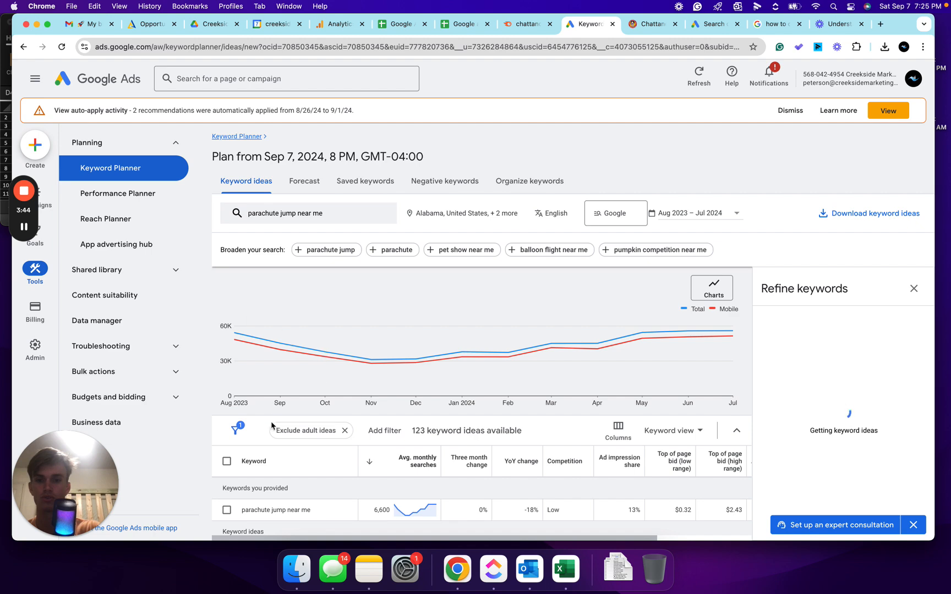
- Copy the keyword tandem skydiving near me from the results and get keyword ideas for it
scroll(278, 426, "down", 3)
scroll(278, 427, "down", 4)
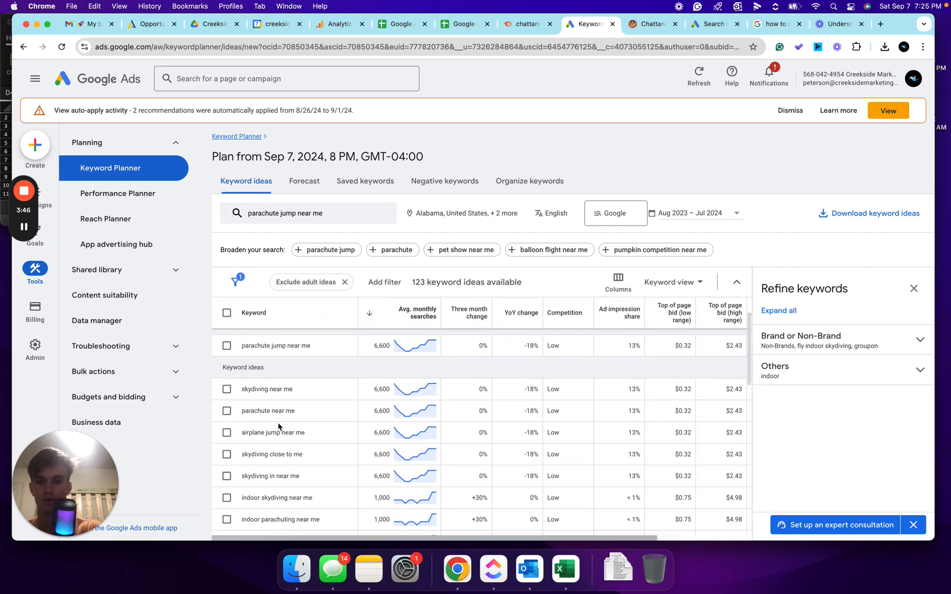
scroll(314, 447, "down", 5)
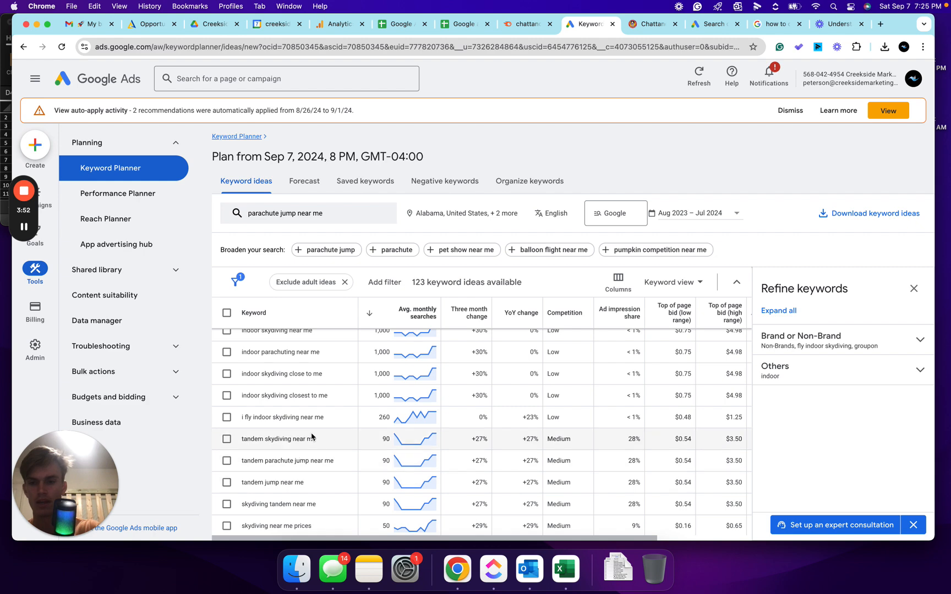
left_click_drag(311, 439, 240, 446)
key("super+c")
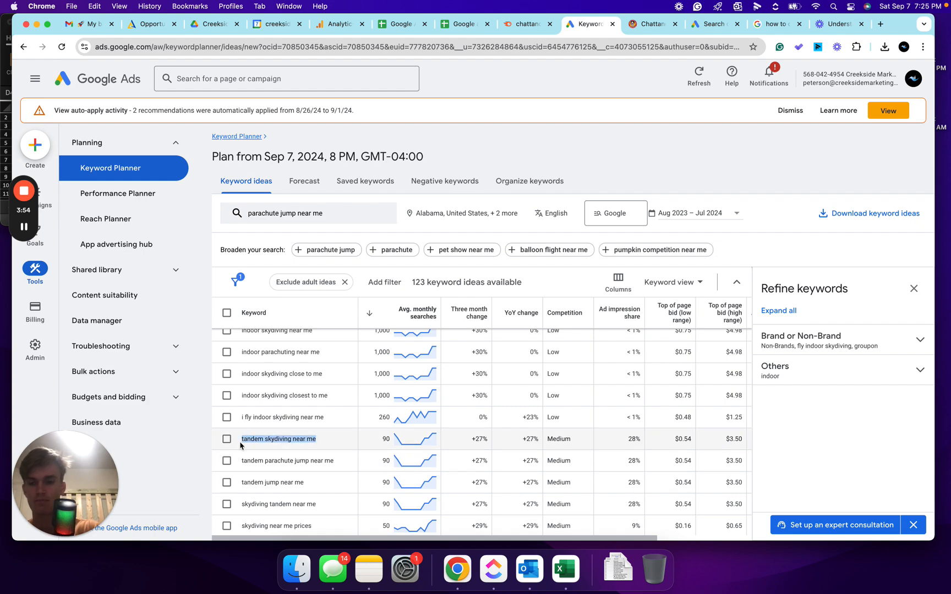
left_click(338, 214)
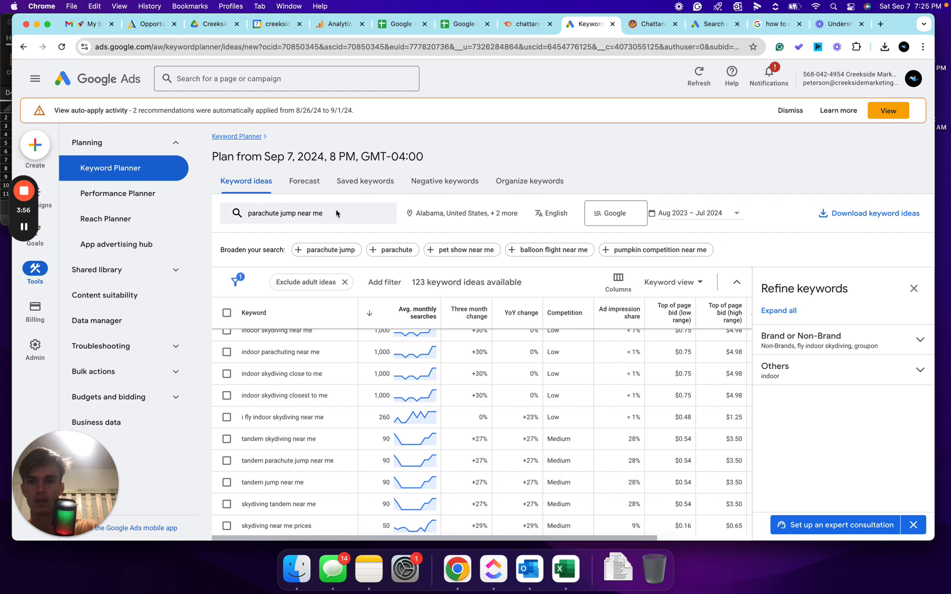
left_click(353, 266)
key("super+v")
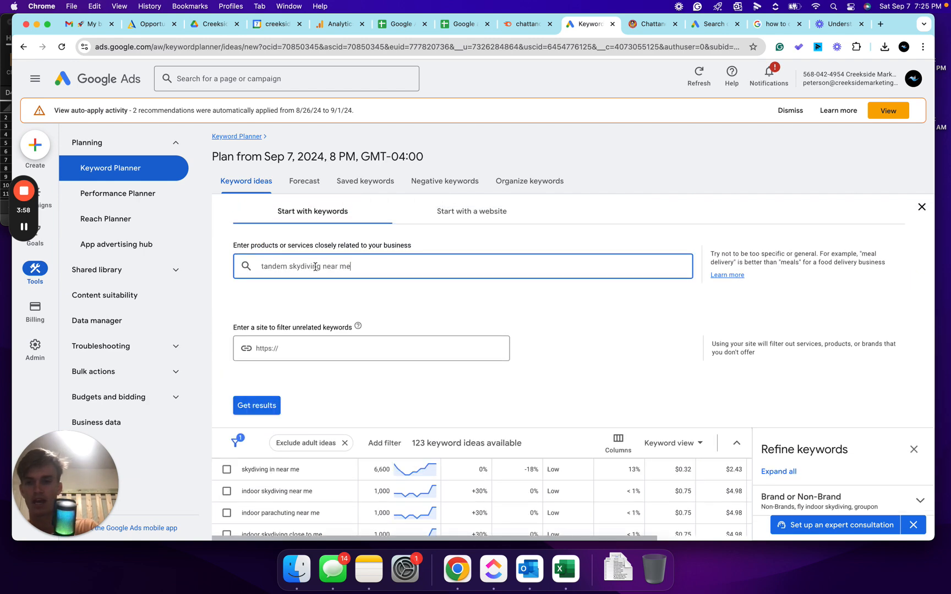
left_click(263, 402)
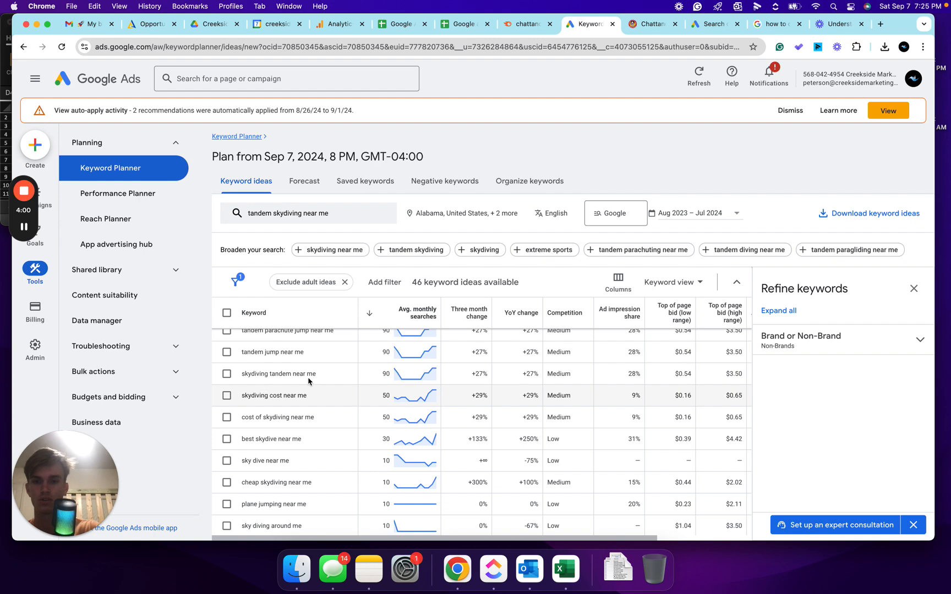
scroll(314, 379, "up", 2)
scroll(311, 378, "down", 6)
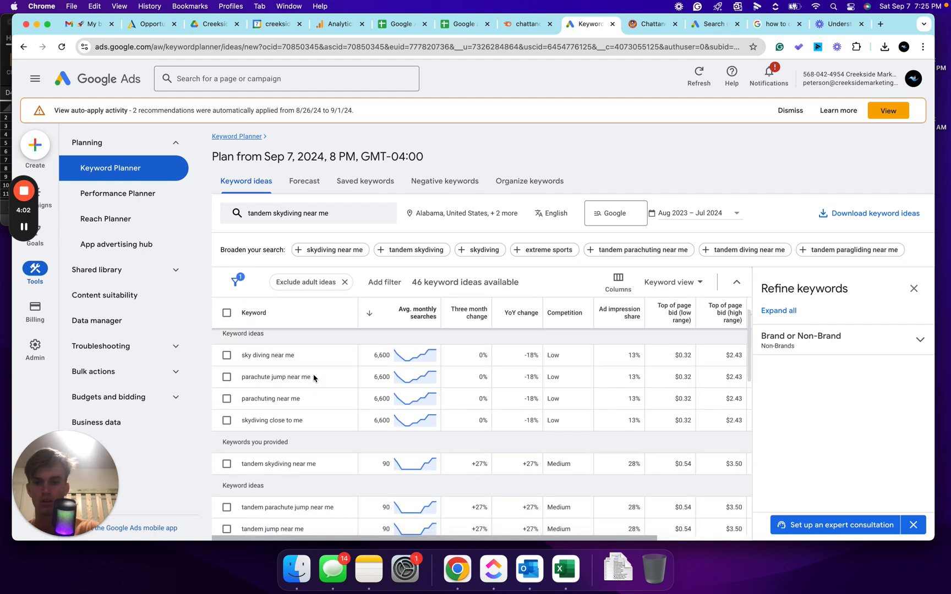
scroll(307, 378, "up", 2)
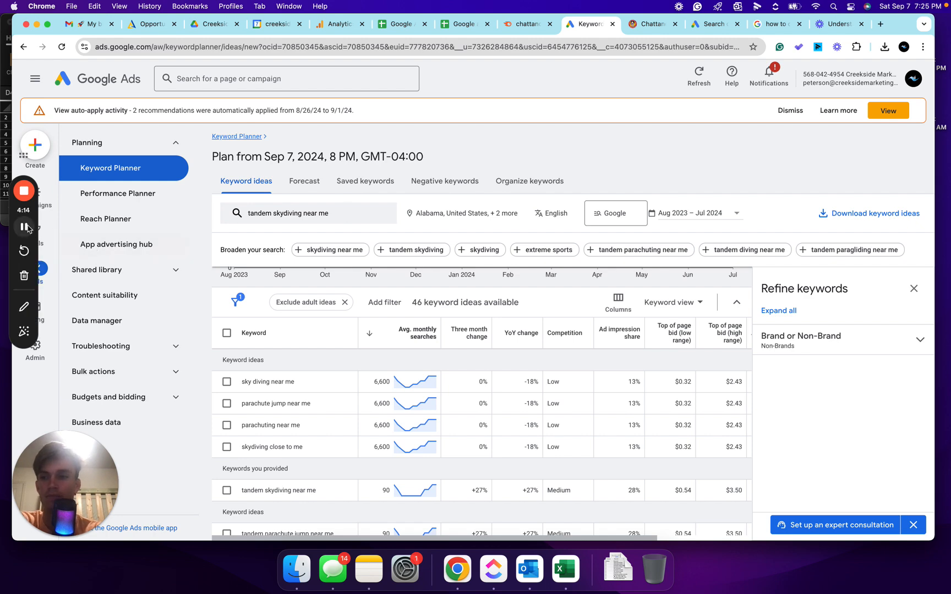
scroll(374, 341, "up", 3)
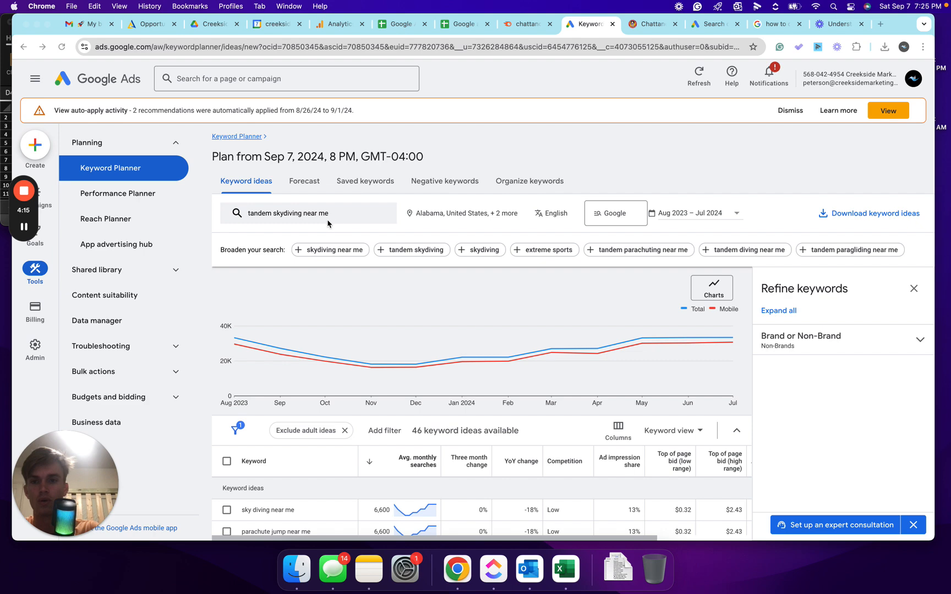
left_click(328, 214)
left_click(287, 215)
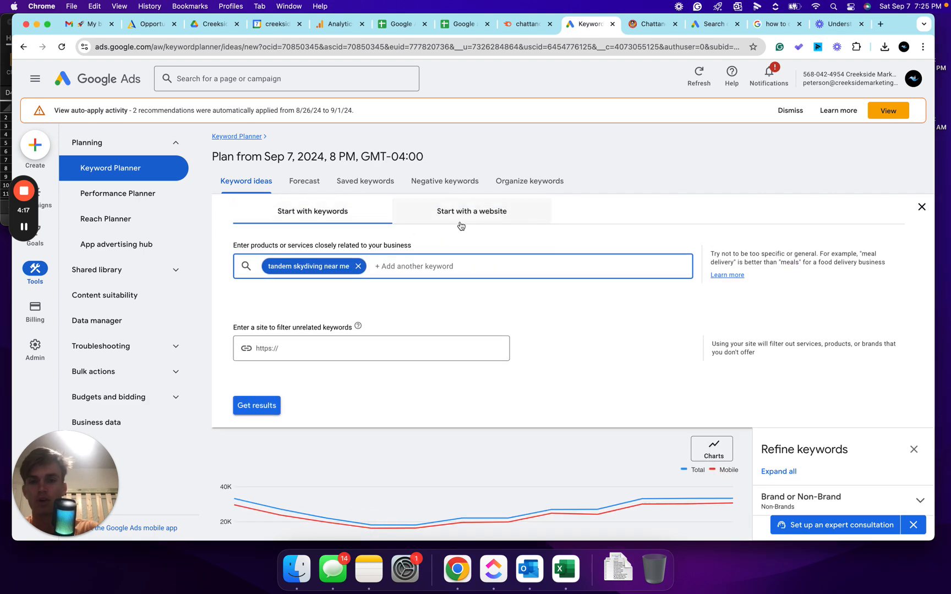
left_click(460, 221)
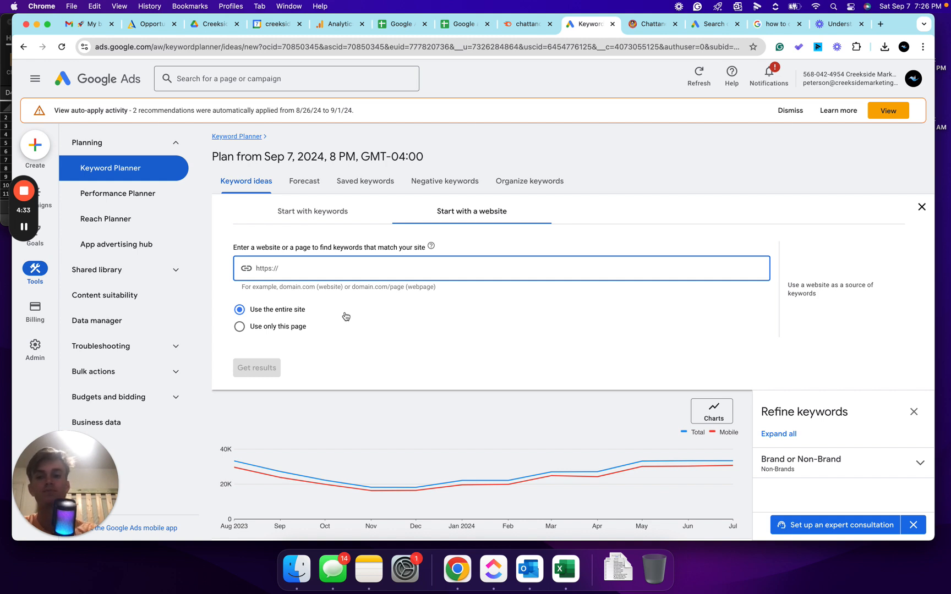
left_click(650, 25)
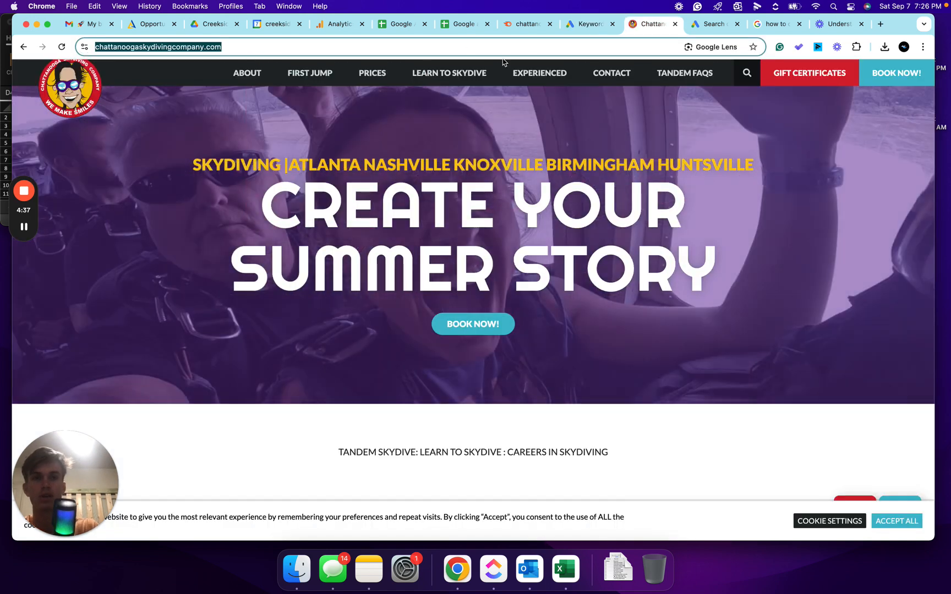
left_click(586, 24)
type("https://www.chattanoogaskydivingcompany.com/")
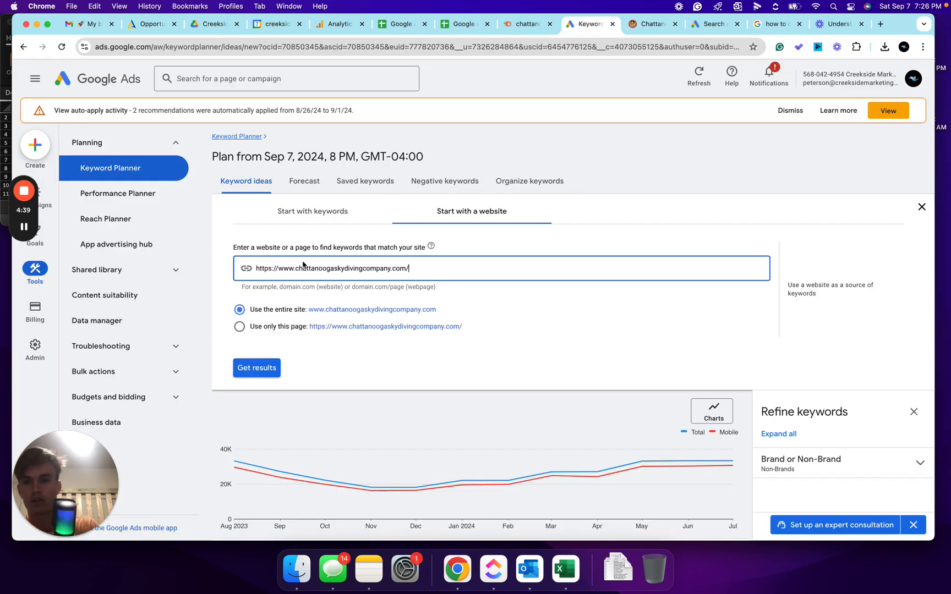
left_click(257, 368)
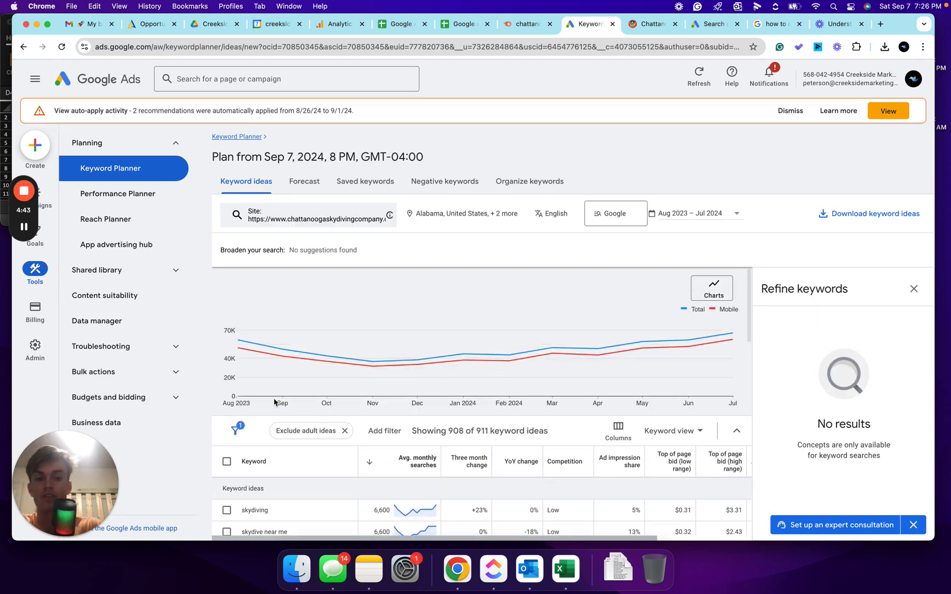
- Browse through the website-based keyword ideas and their average monthly searches
scroll(274, 403, "down", 5)
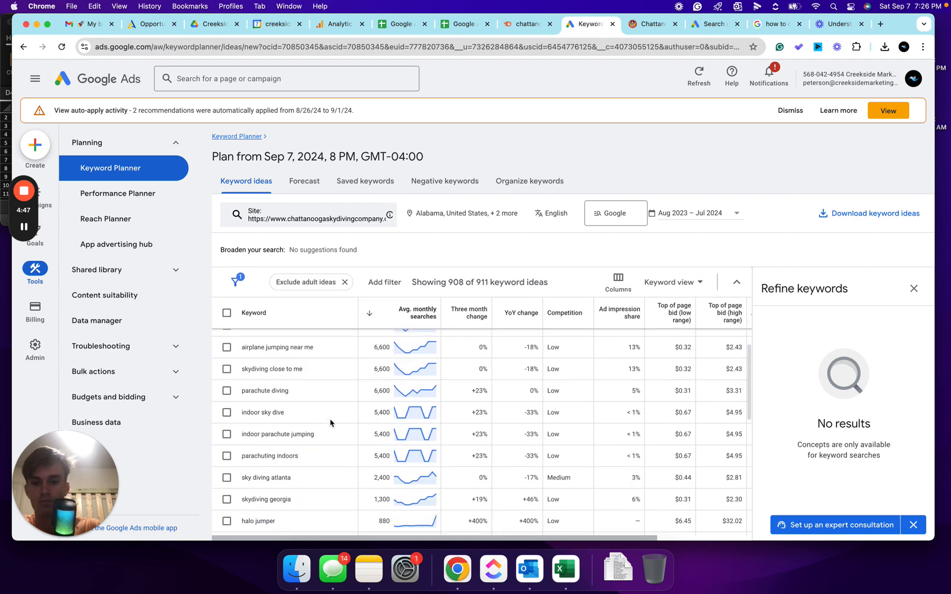
scroll(320, 421, "down", 1)
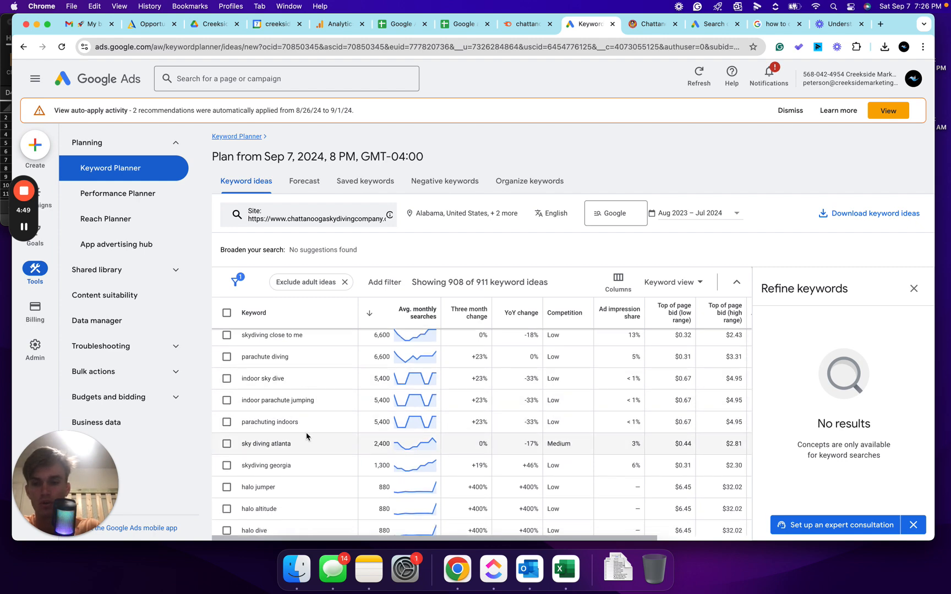
scroll(303, 429, "down", 1)
scroll(305, 435, "down", 1)
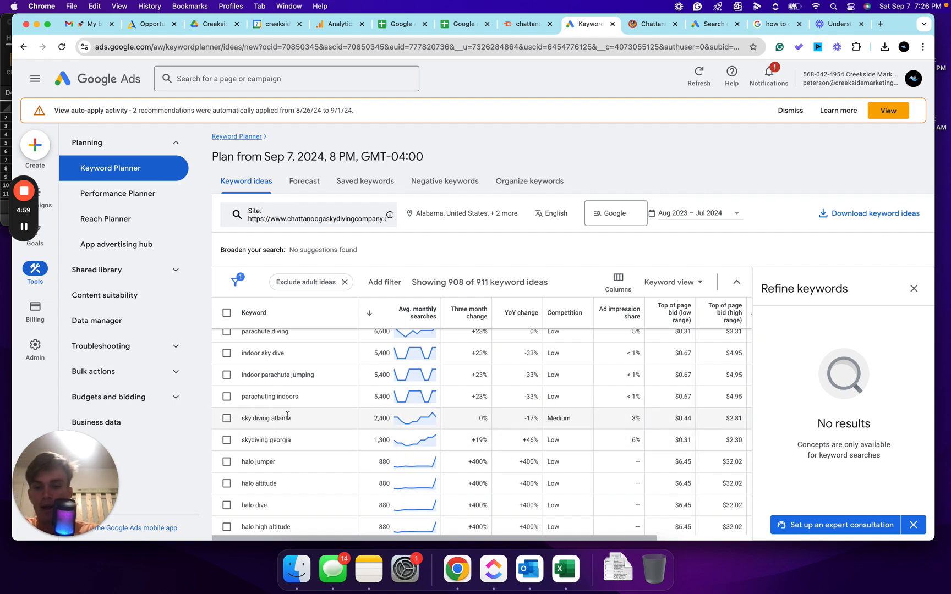
scroll(289, 438, "down", 4)
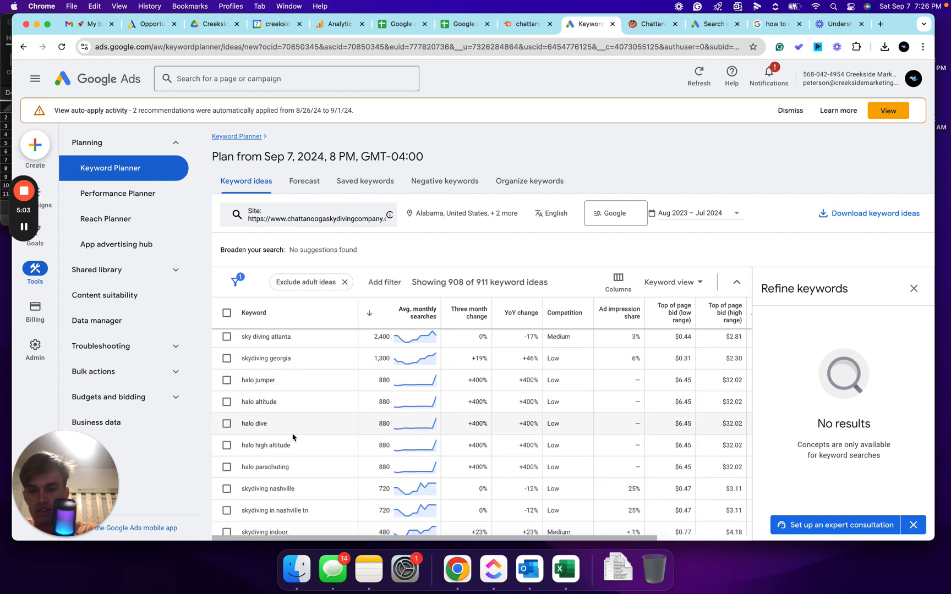
scroll(275, 435, "down", 3)
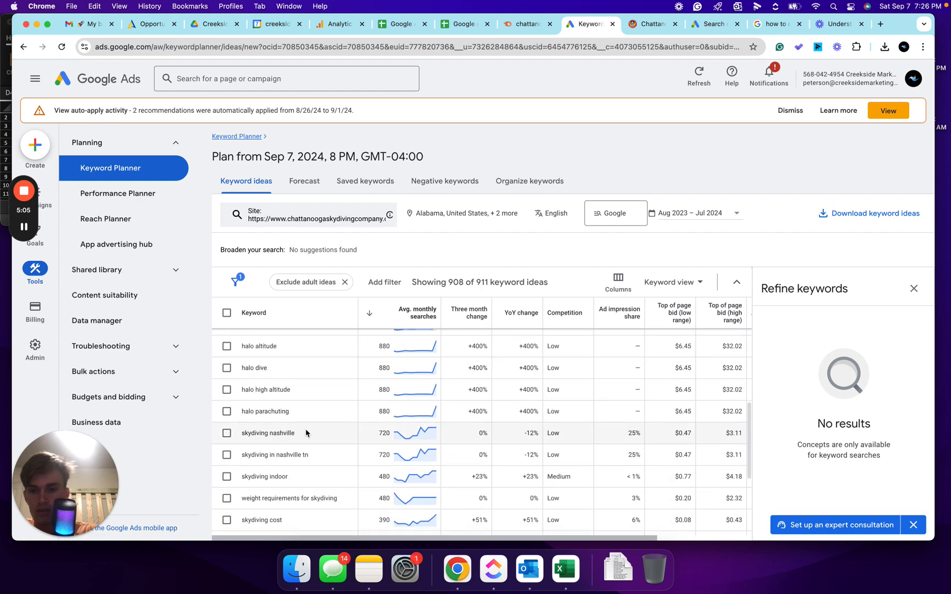
scroll(295, 412, "down", 1)
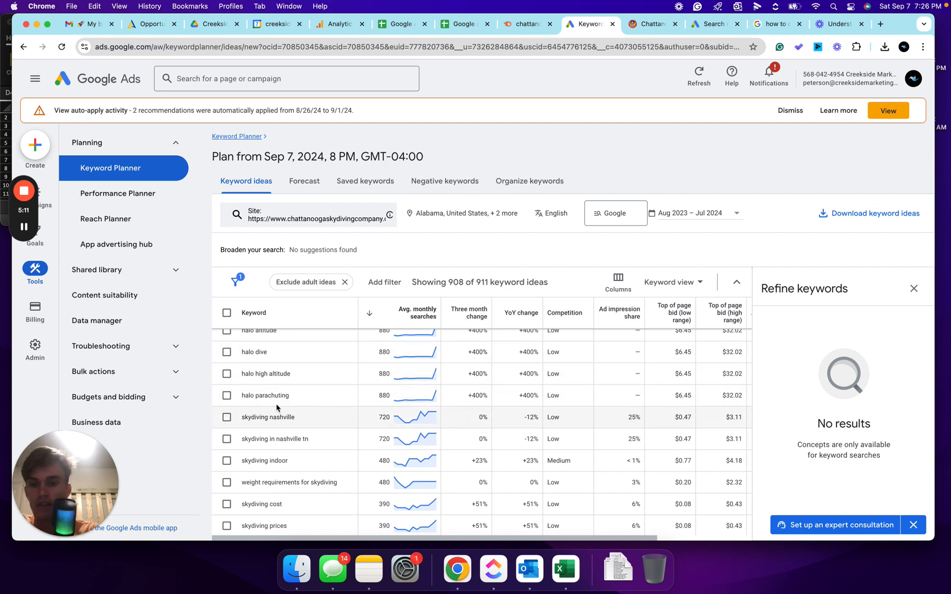
scroll(300, 398, "down", 2)
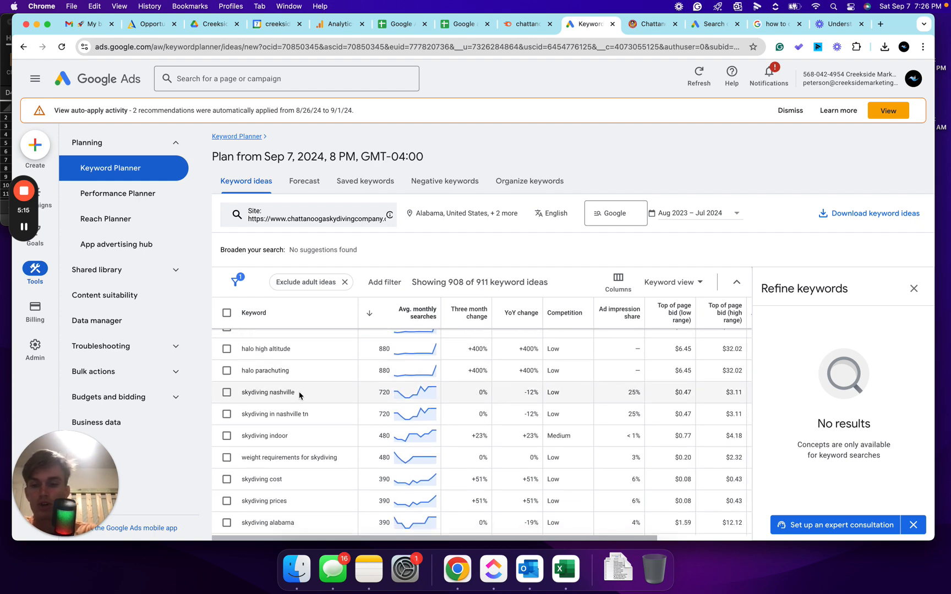
scroll(300, 410, "down", 2)
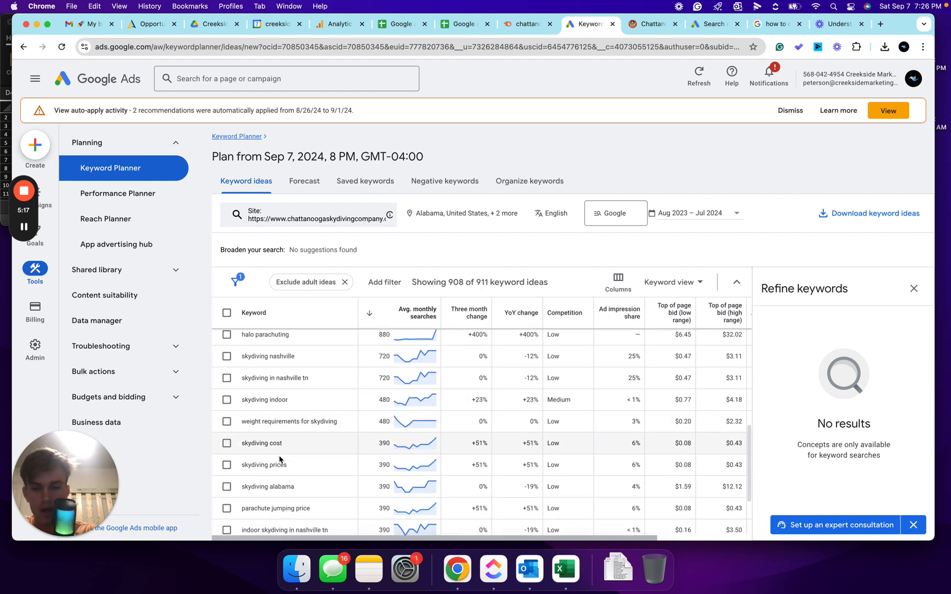
scroll(278, 446, "up", 3)
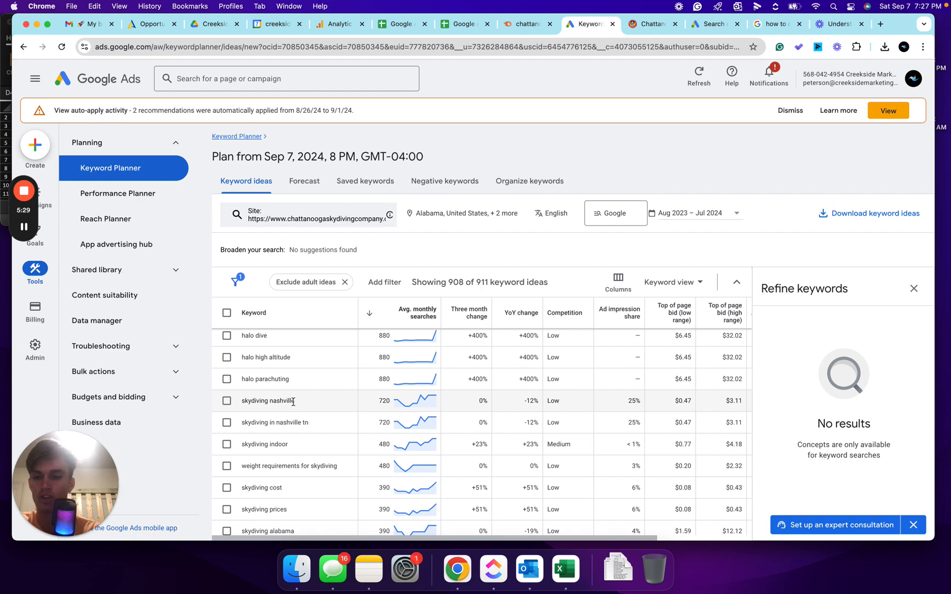
scroll(293, 402, "down", 3)
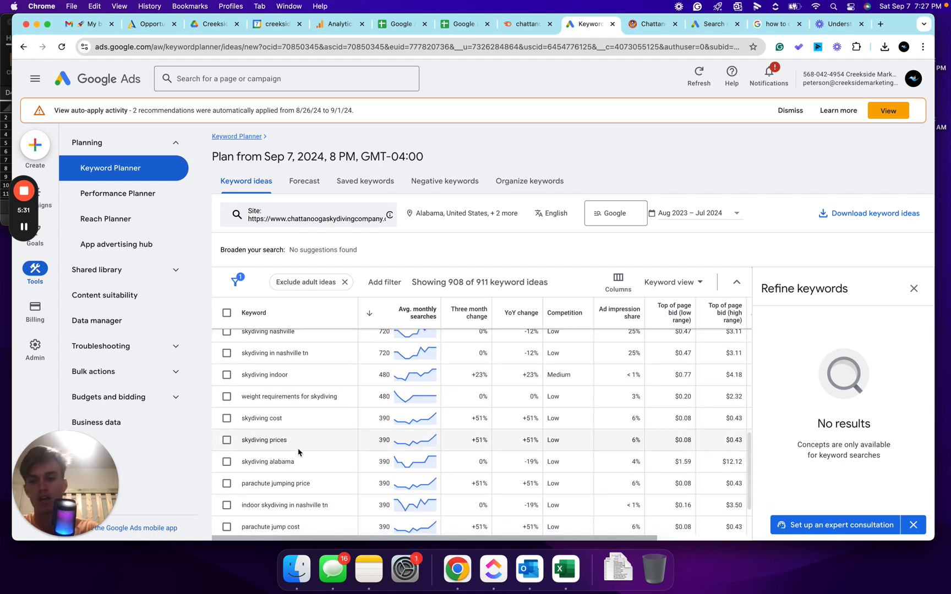
- Copy the keyword skydiving prices from the results and get keyword ideas for it, keeping the website filter
left_click_drag(292, 445, 243, 442)
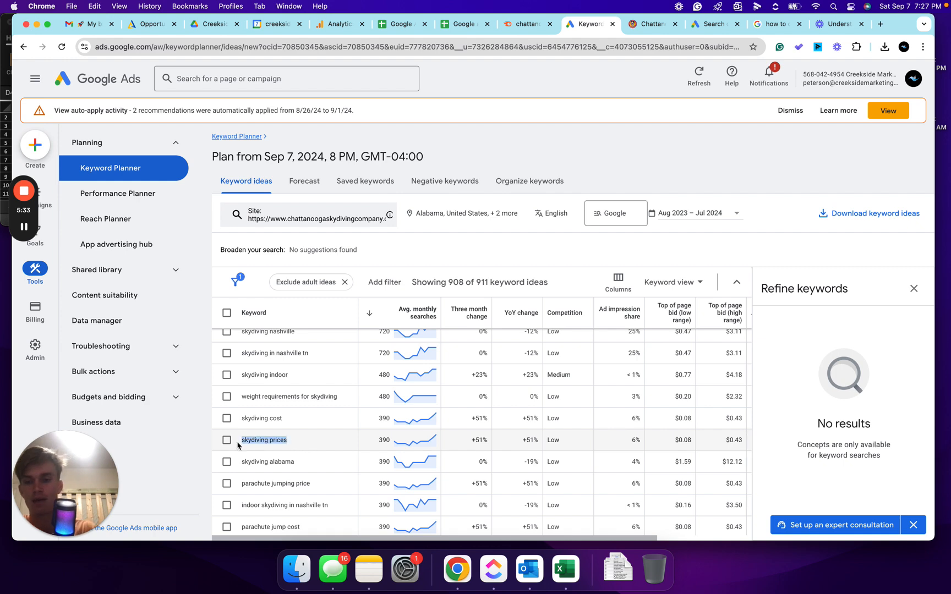
scroll(323, 435, "up", 10)
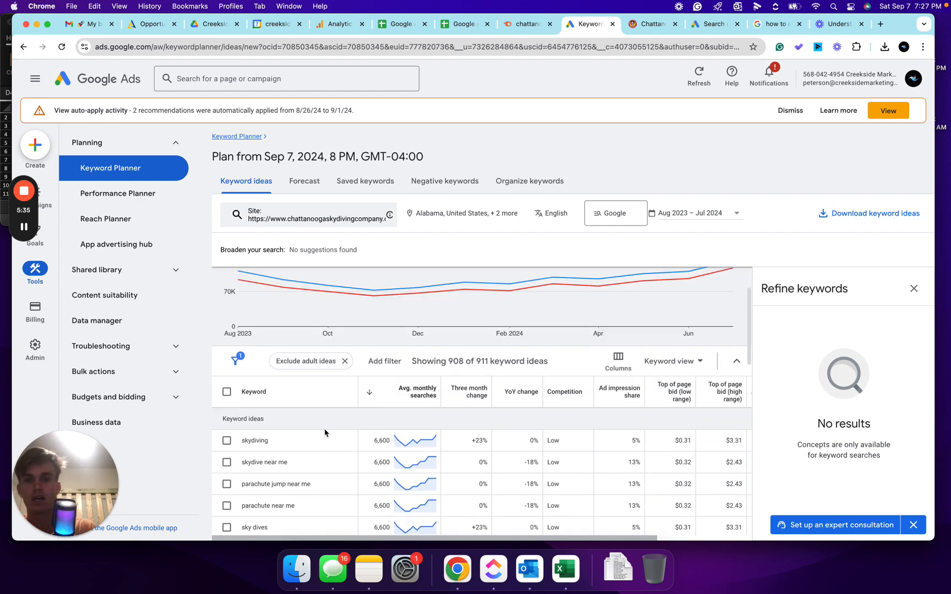
scroll(331, 385, "up", 2)
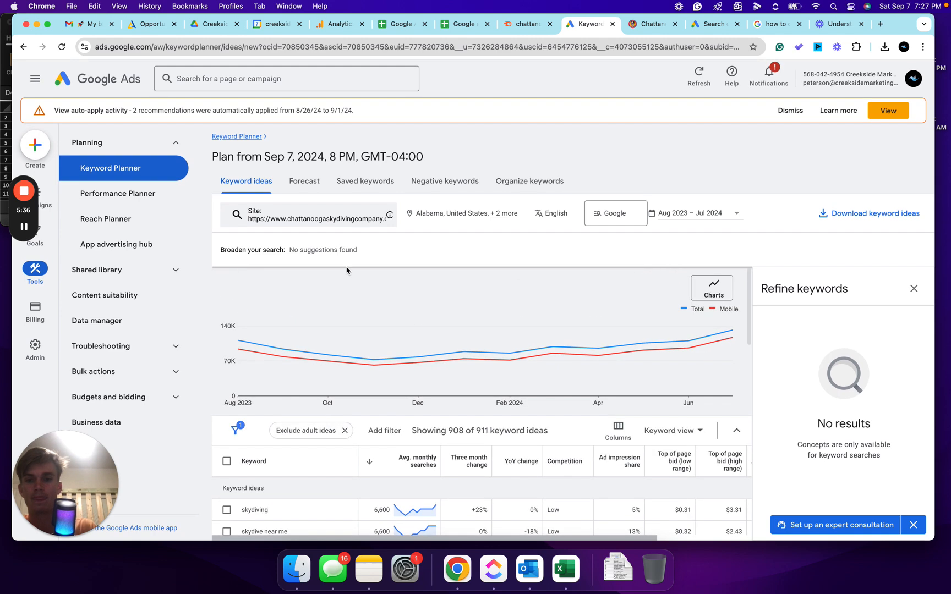
left_click(353, 218)
left_click(306, 214)
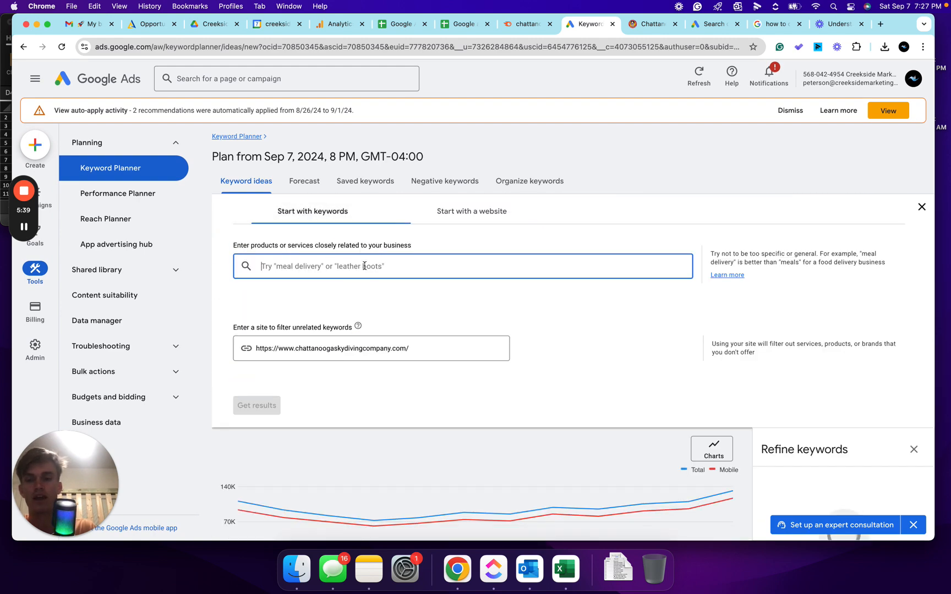
type("skydiving prices")
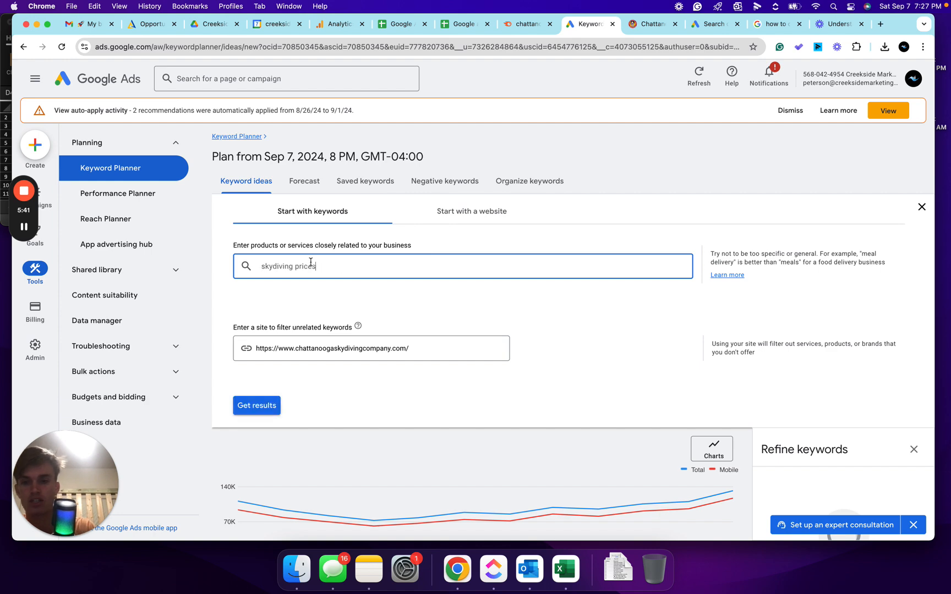
left_click(263, 404)
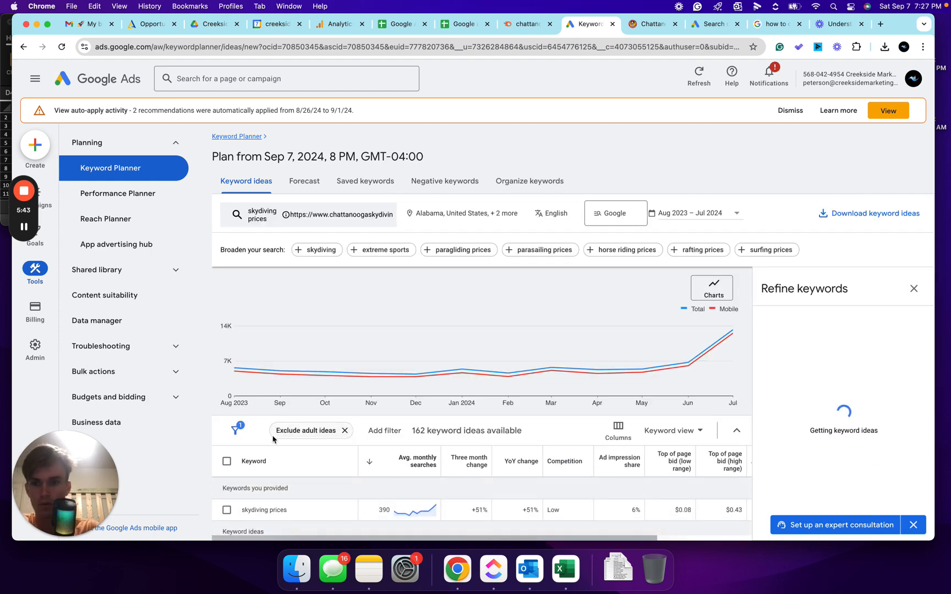
- Browse through the keyword ideas for skydiving prices
scroll(273, 439, "down", 5)
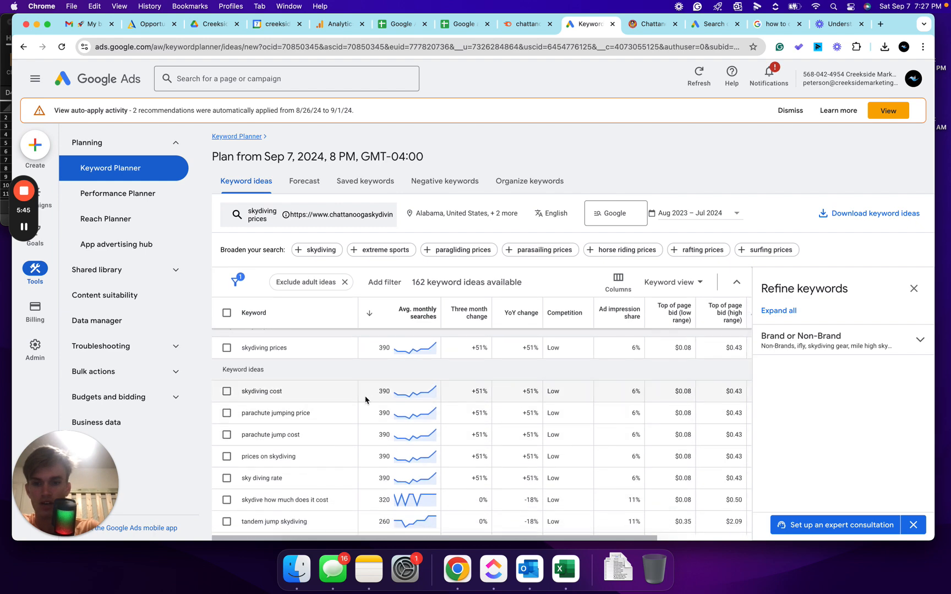
scroll(347, 485, "down", 2)
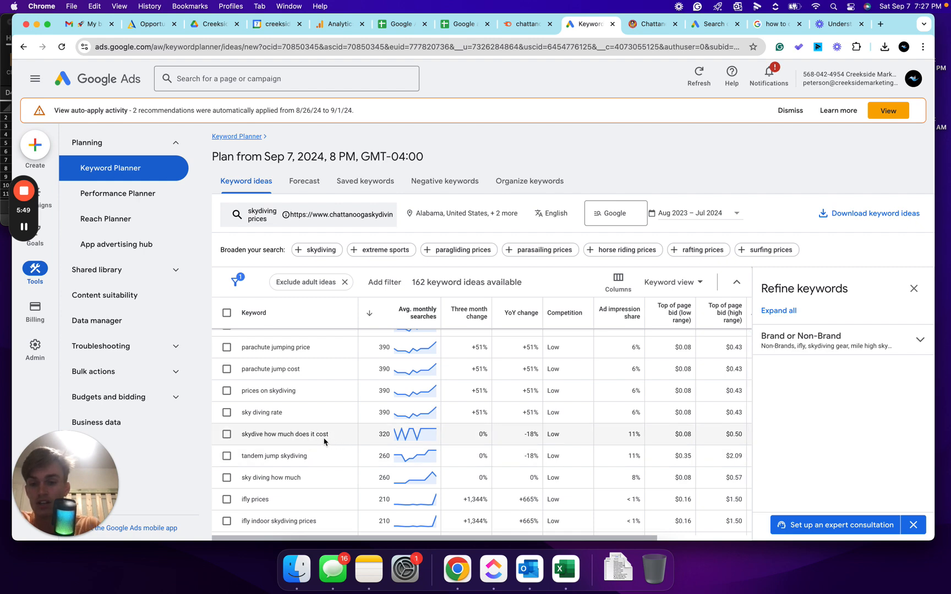
scroll(322, 435, "down", 1)
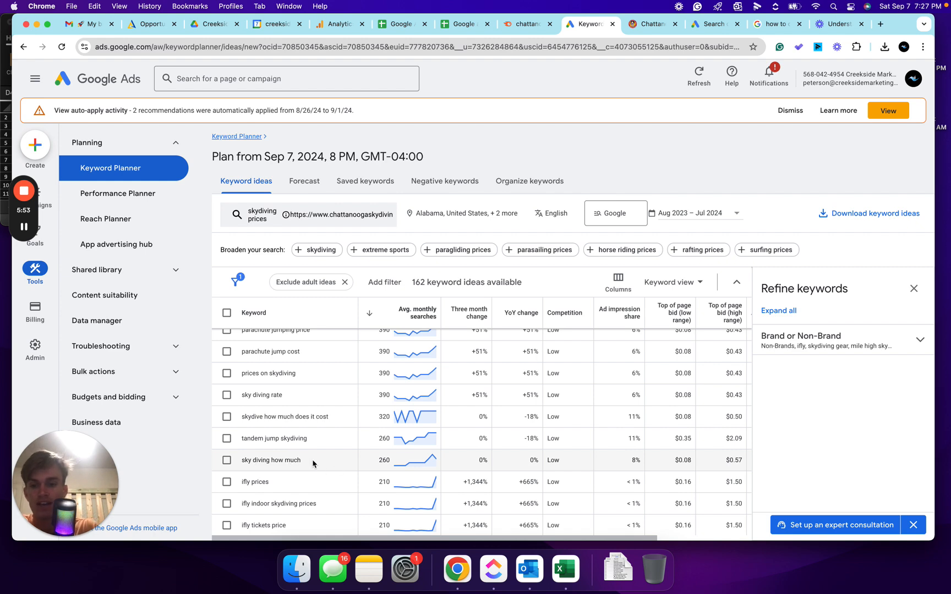
scroll(314, 464, "up", 2)
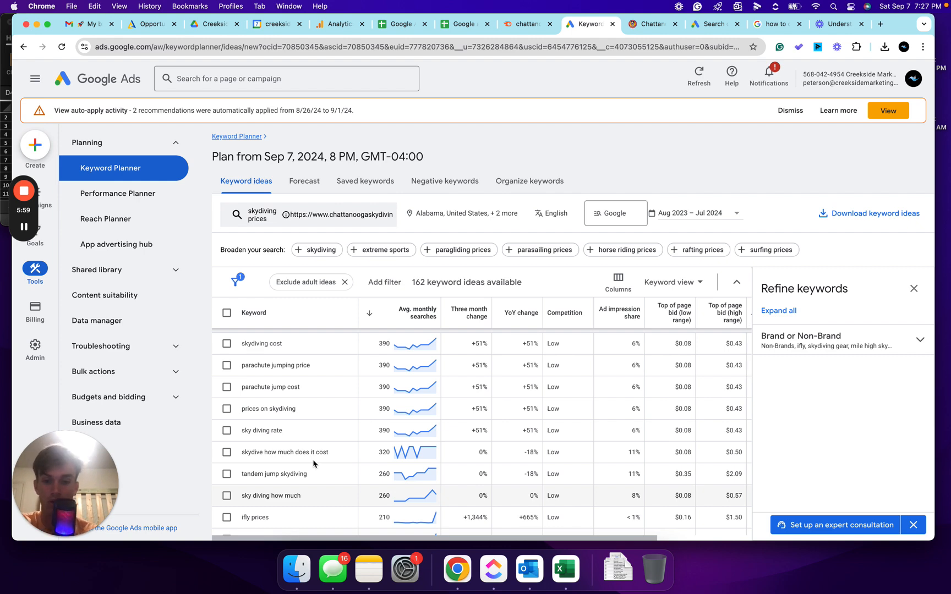
scroll(314, 464, "down", 5)
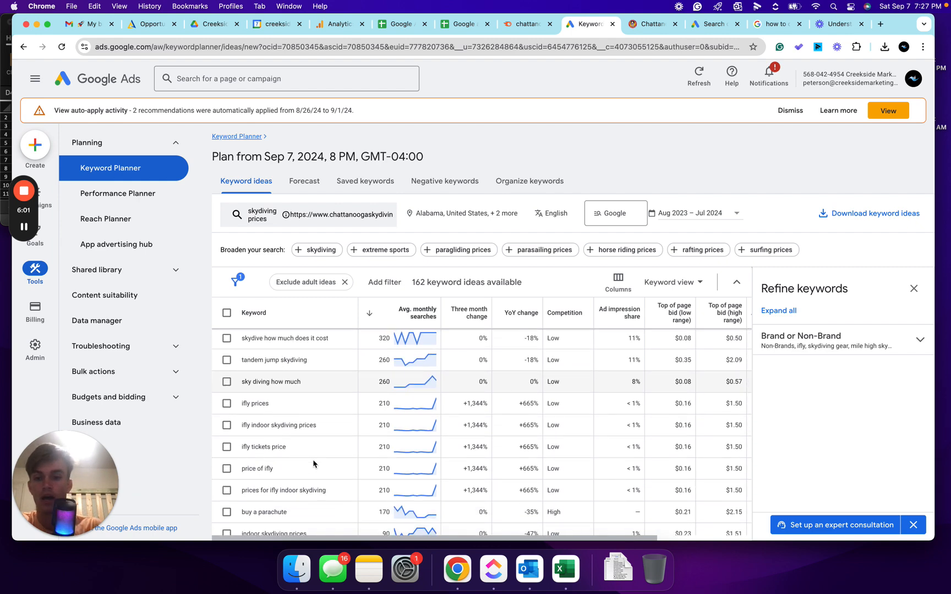
scroll(314, 464, "down", 3)
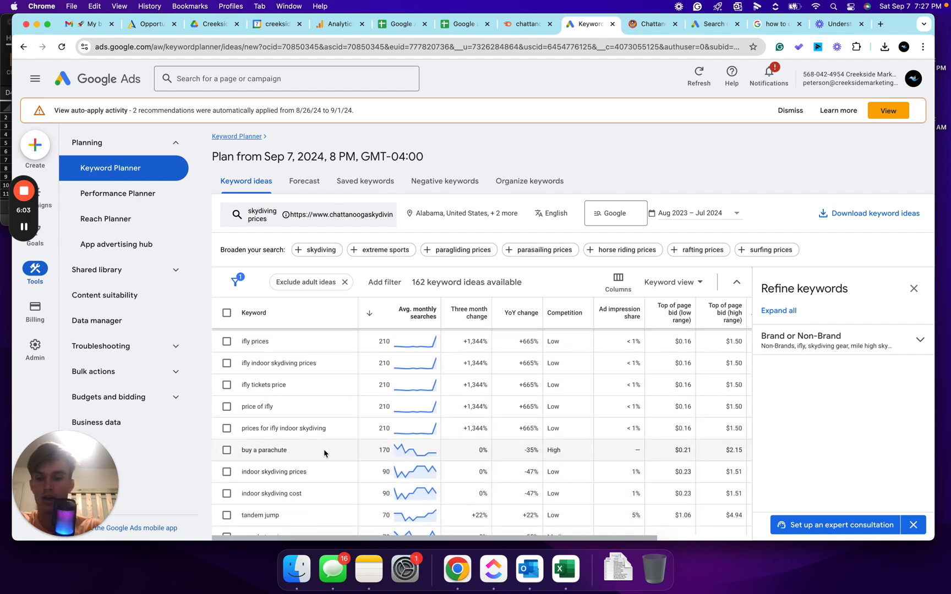
scroll(286, 446, "up", 4)
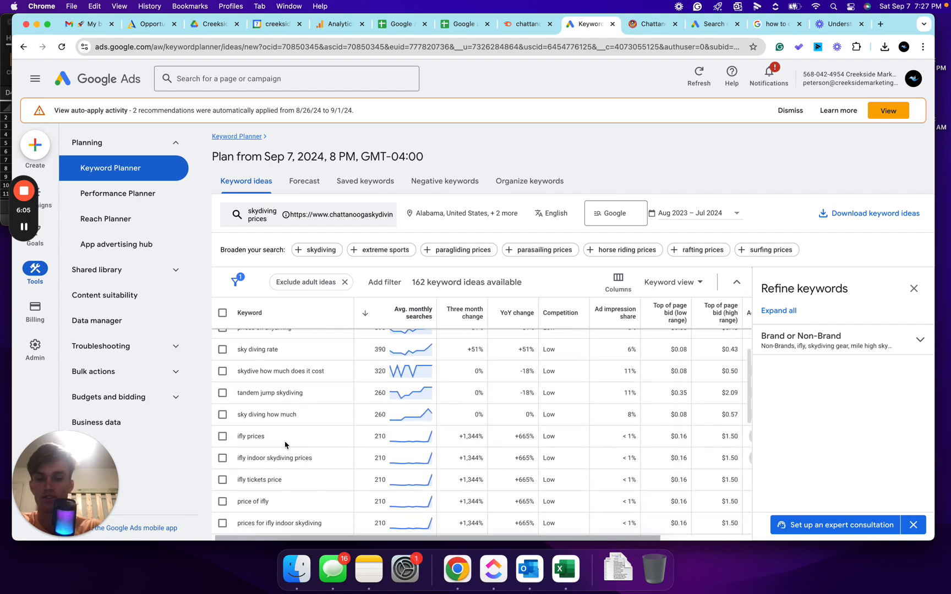
scroll(286, 445, "up", 10)
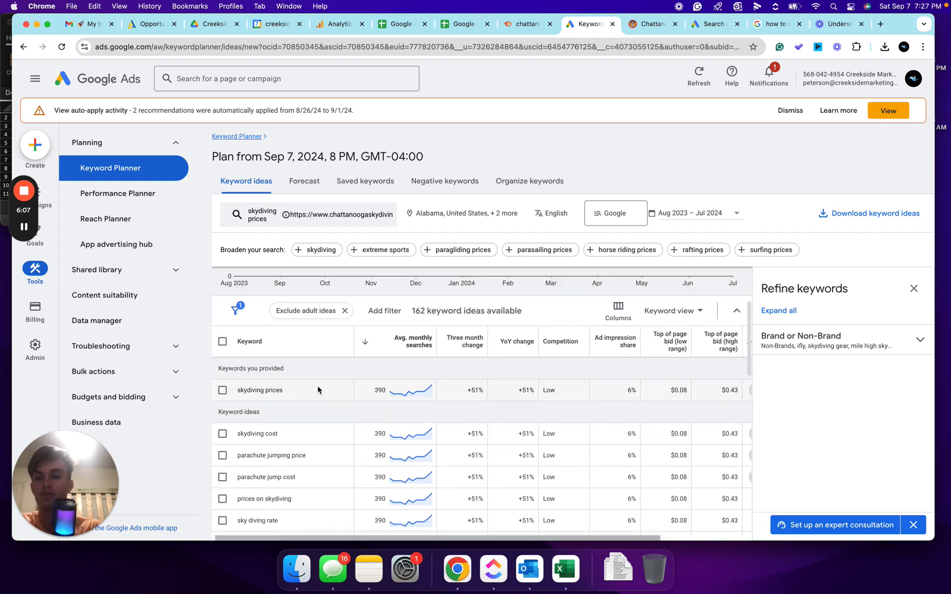